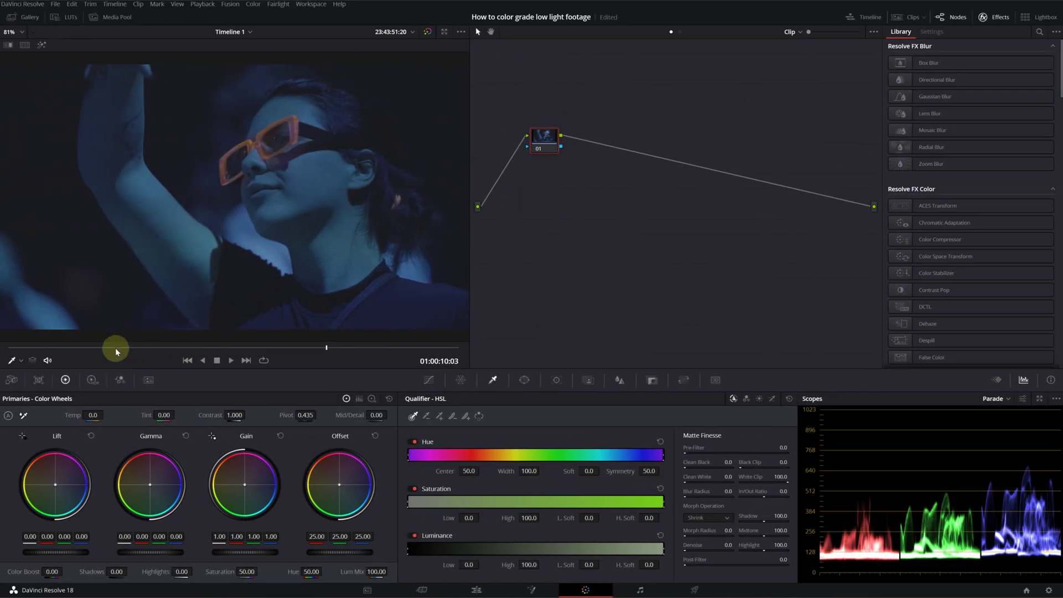
drag(89, 348, 284, 348)
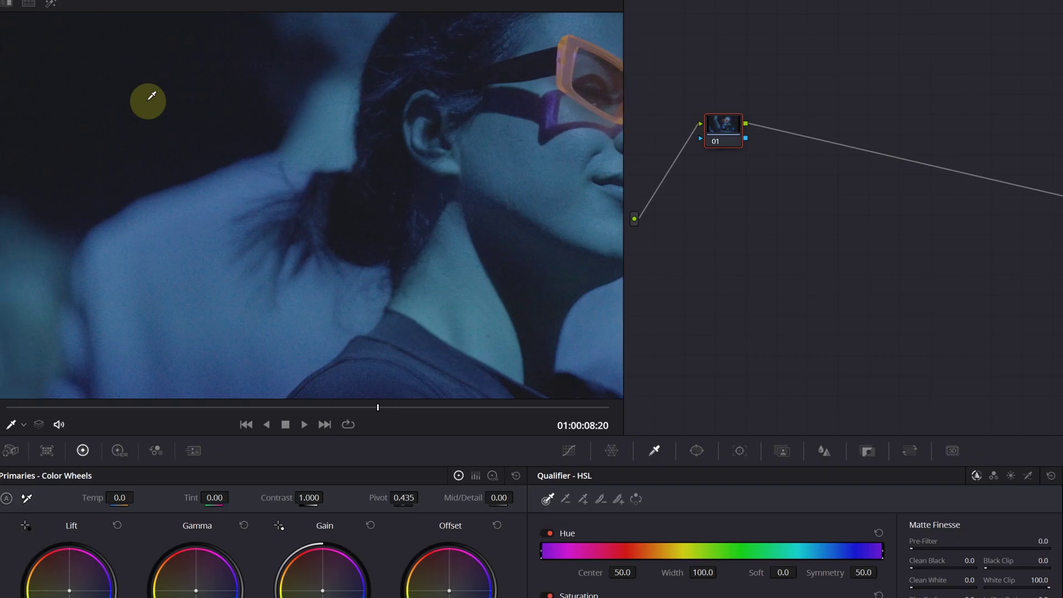
scroll(178, 118, up, 5)
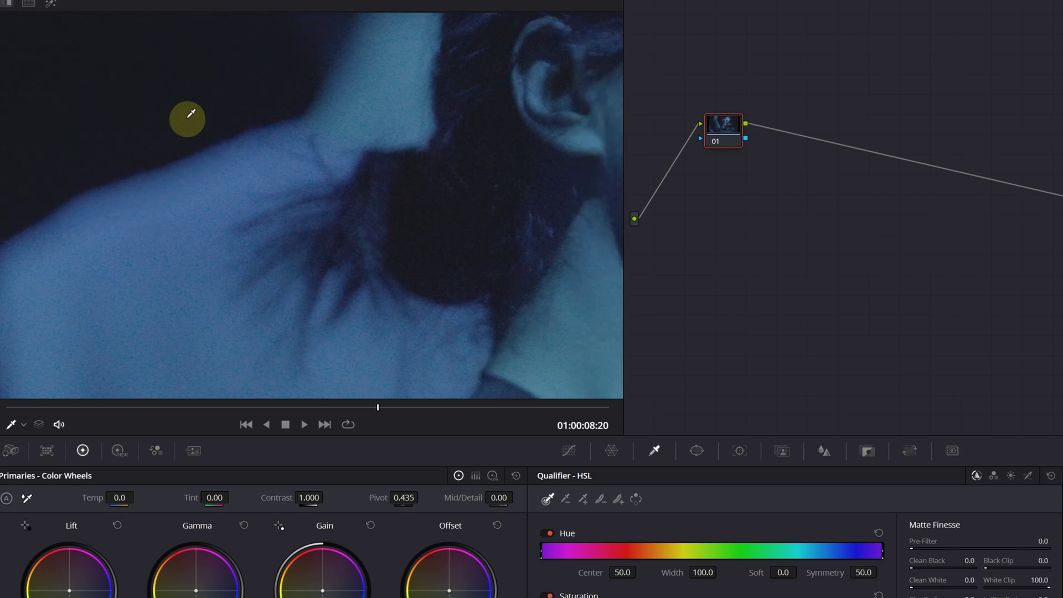
scroll(194, 207, down, 3)
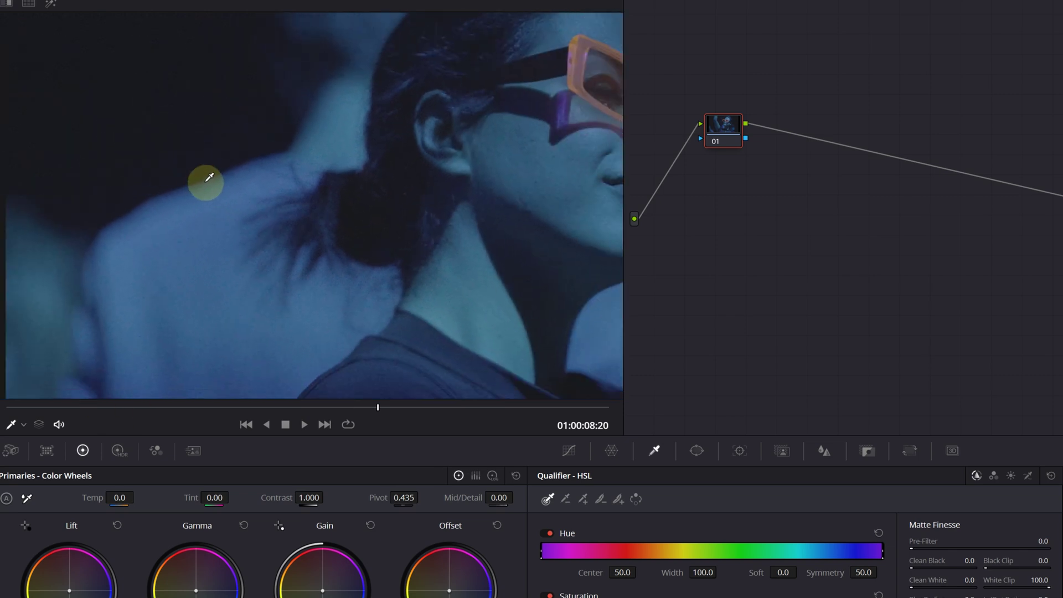
scroll(239, 177, down, 3)
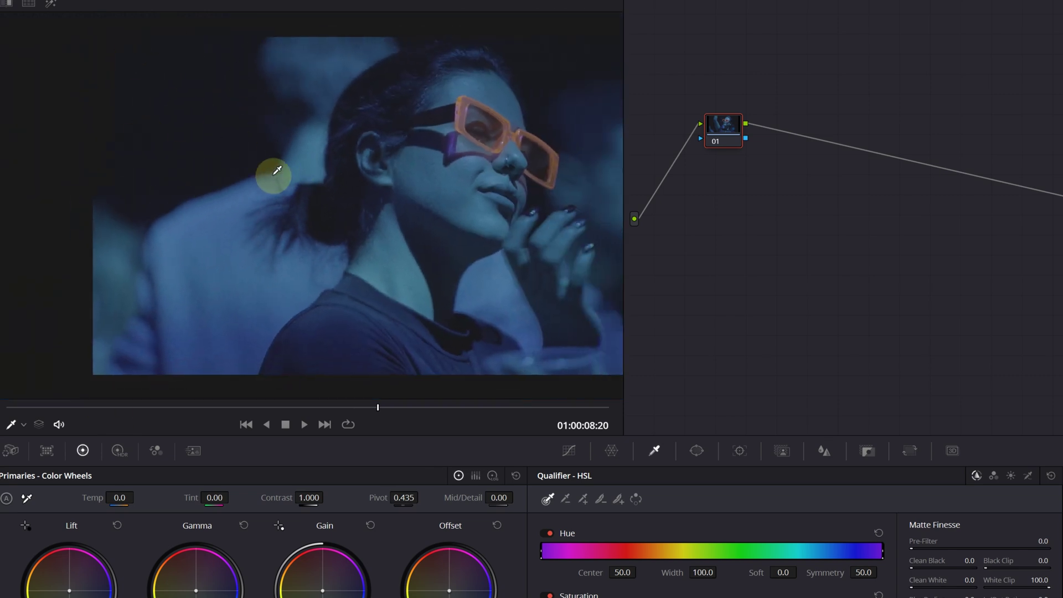
scroll(277, 171, right, 3)
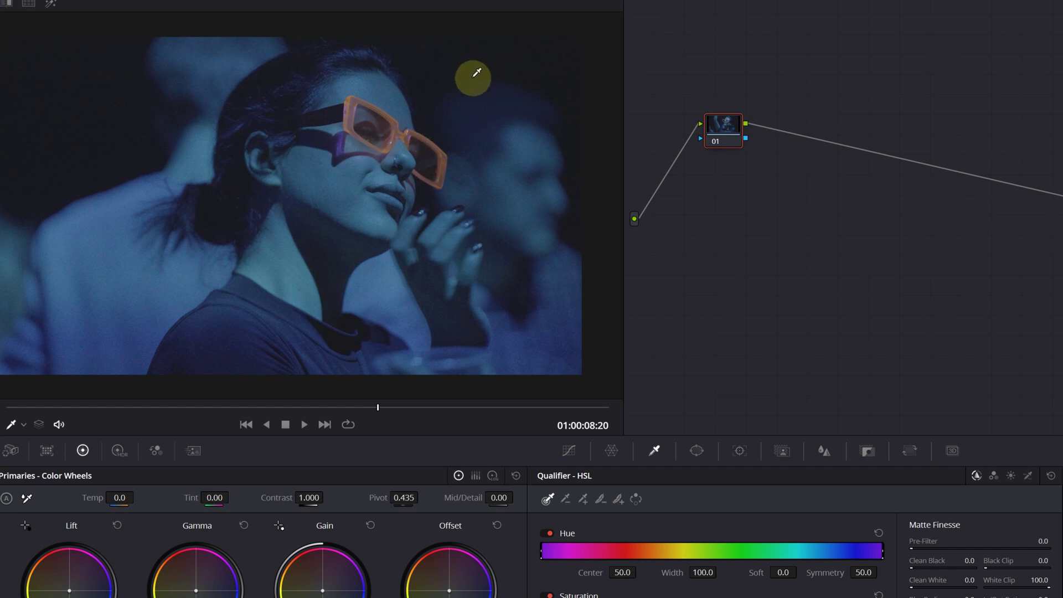
click(28, 7)
click(40, 8)
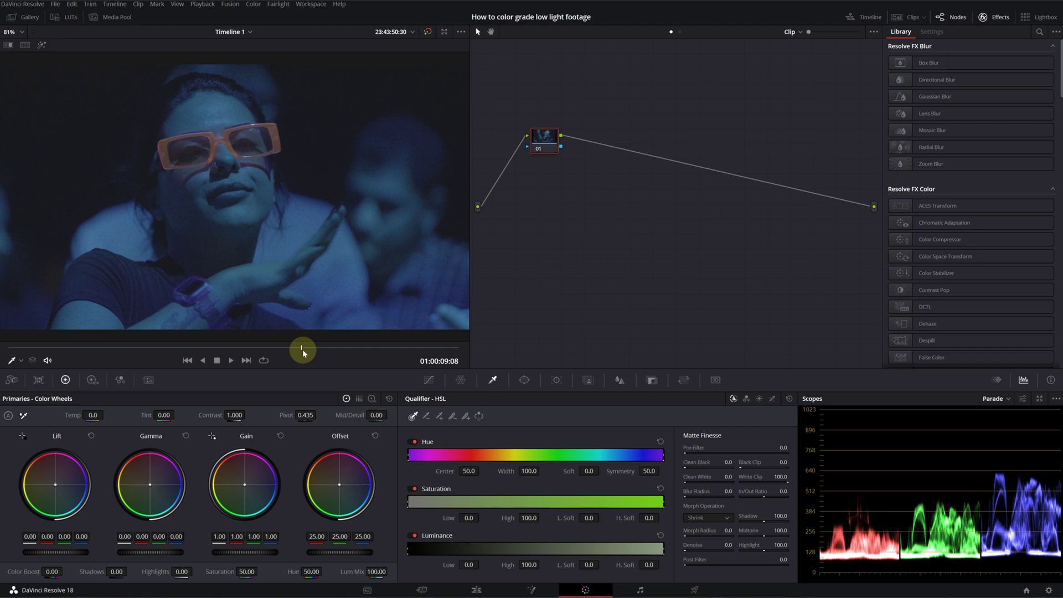
drag(401, 412, 441, 422)
drag(334, 360, 337, 358)
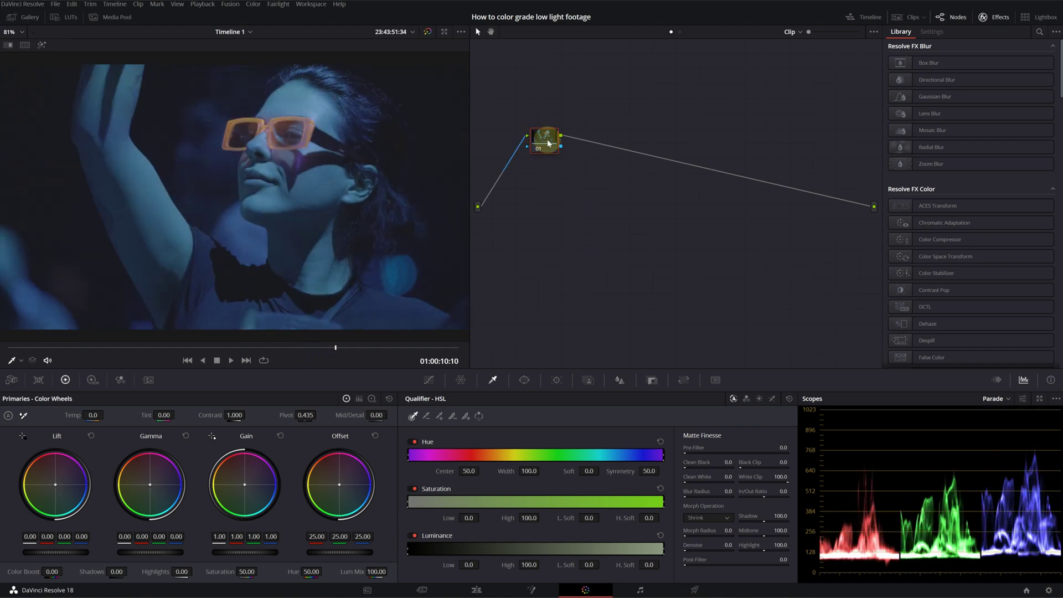
Add serial nodes and lay out the NR, BAL, CONT and SAT chain in the node graph.
drag(550, 143, 543, 151)
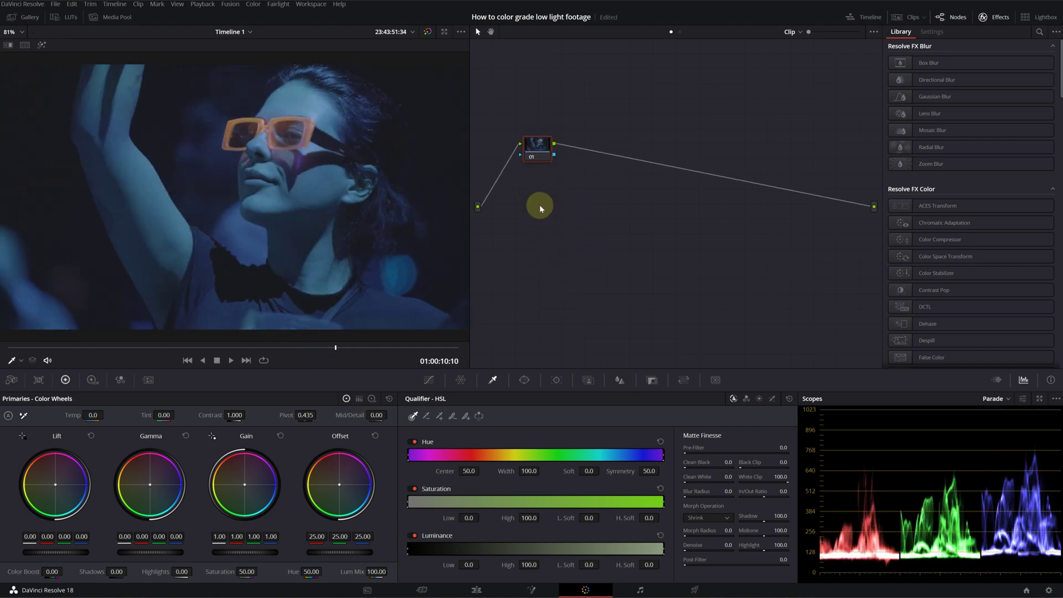
key(alt+s)
key(alt+s)
key(alt+s)
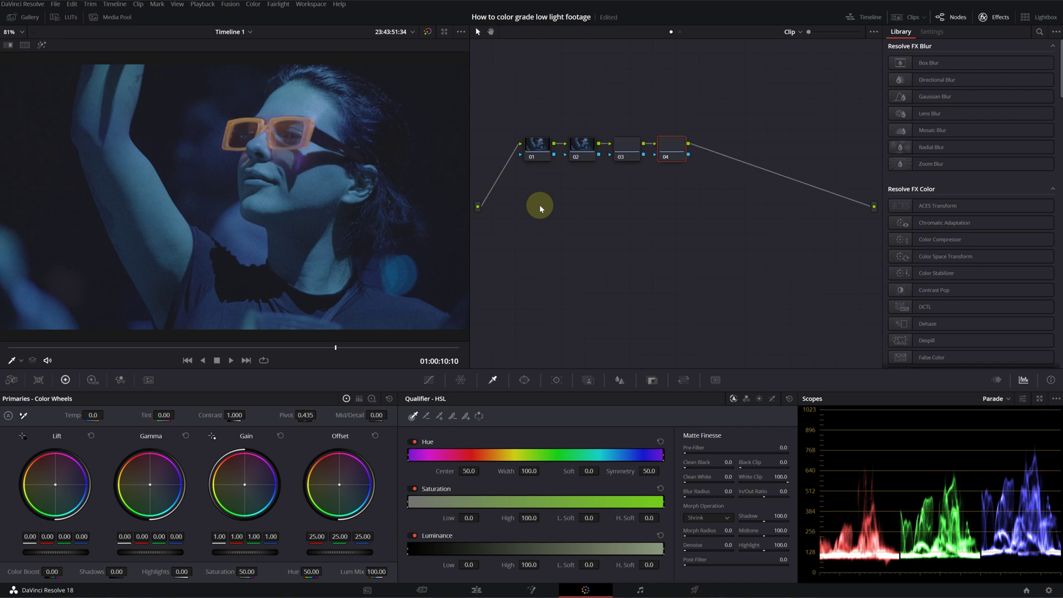
key(alt+s)
drag(547, 146, 513, 124)
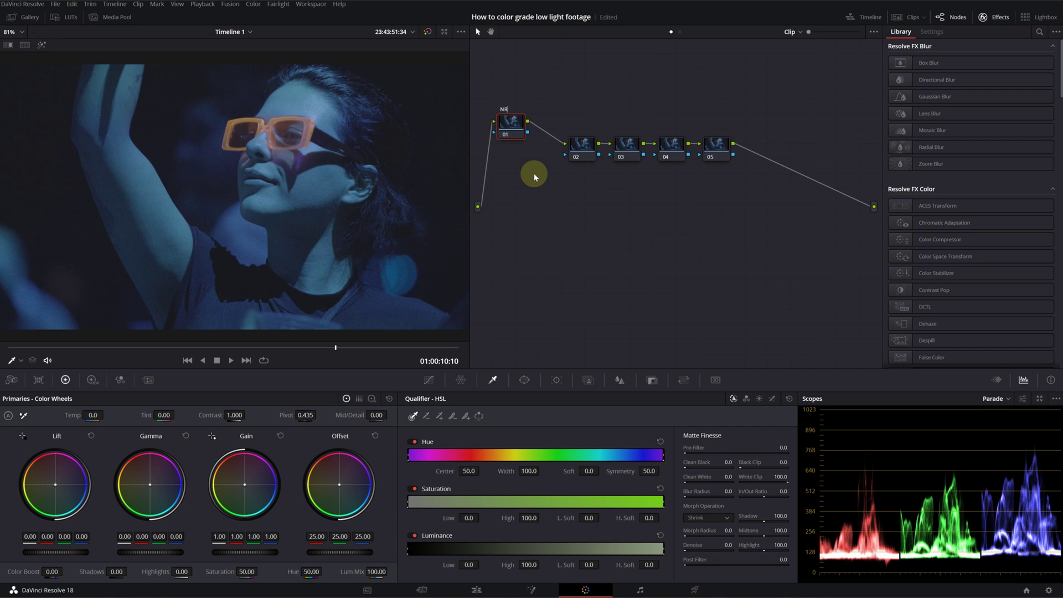
drag(711, 145, 744, 143)
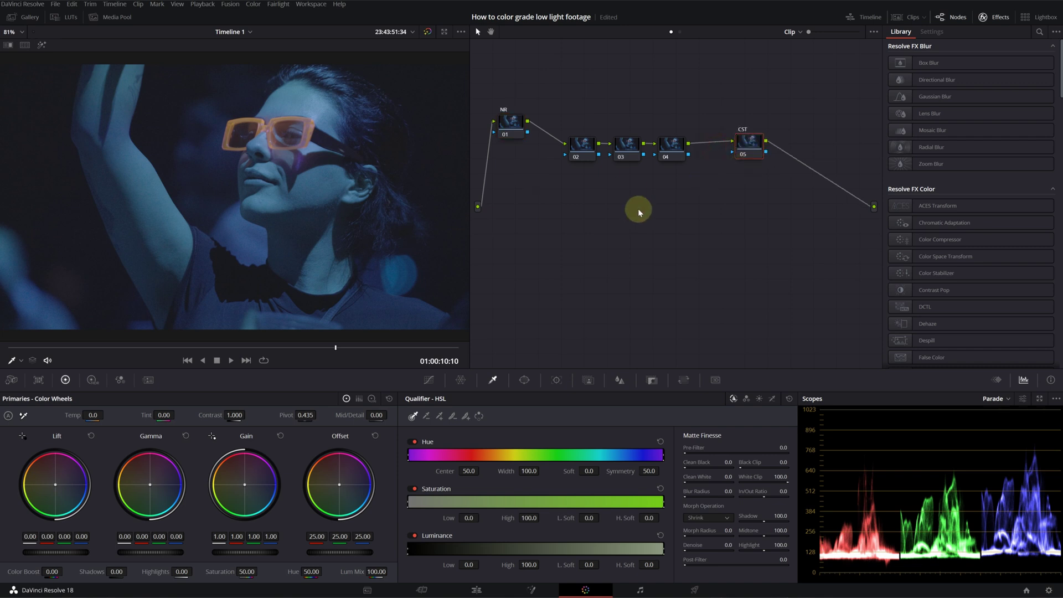
click(585, 144)
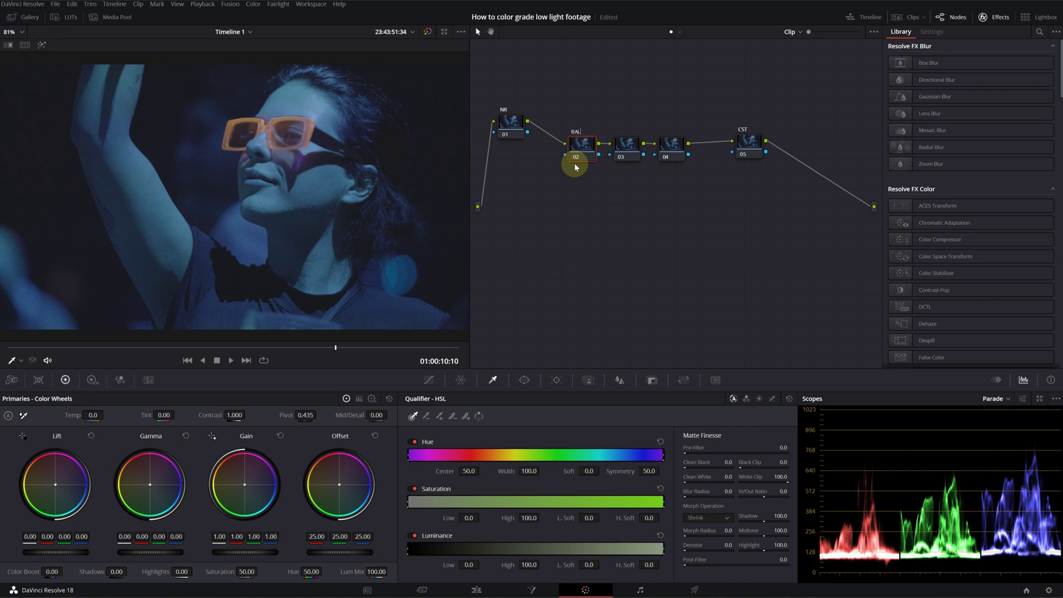
drag(630, 149, 639, 150)
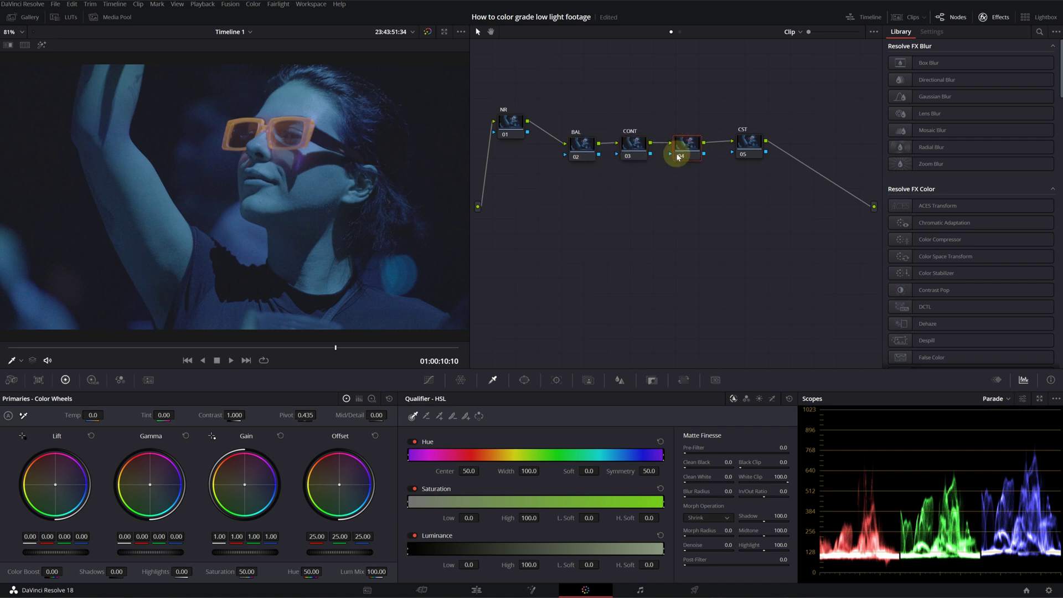
text(T)
Add the LOOK, CST and 07 nodes, then move CST and 07 to a lower row.
drag(749, 144, 784, 147)
key(alt+s)
click(742, 145)
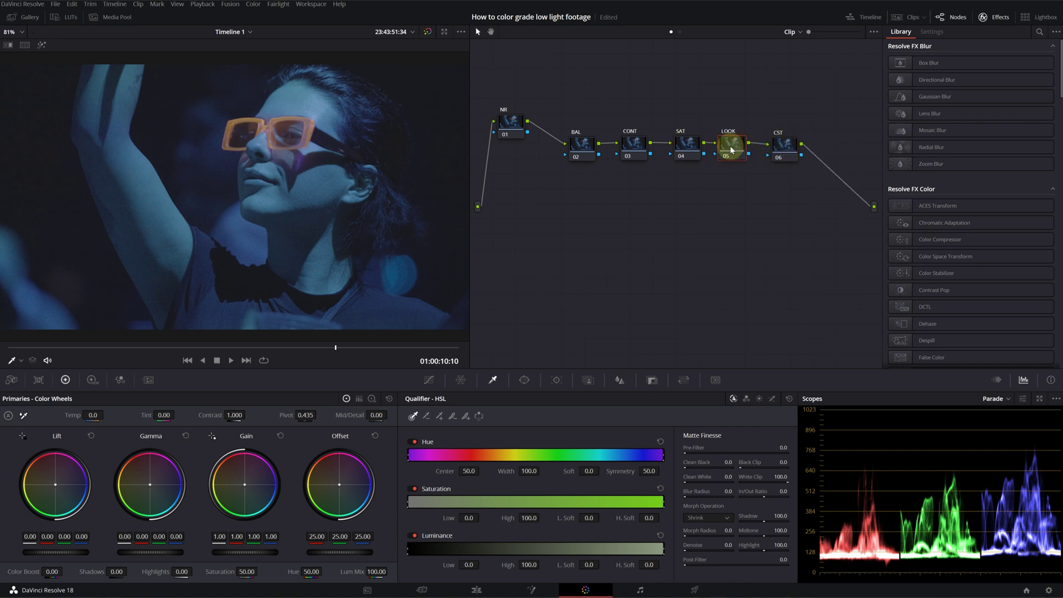
key(alt+s)
click(833, 153)
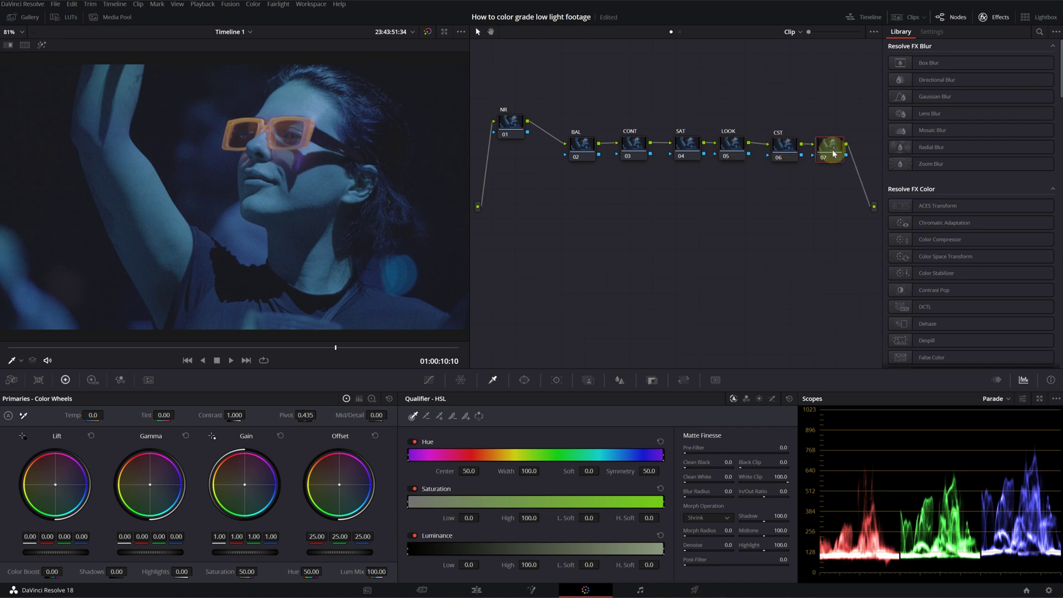
drag(769, 104, 754, 219)
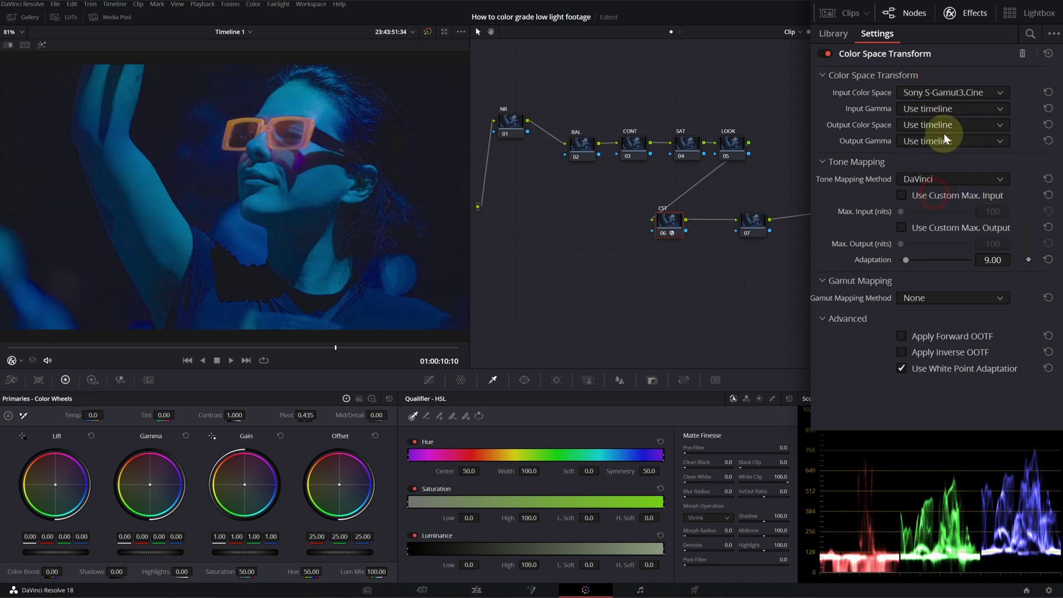
Set CST Input Gamma to Sony S-Log3, Output Color Space to Rec.709, Output Gamma to Gamma 2.4.
click(933, 111)
scroll(941, 187, down, 4)
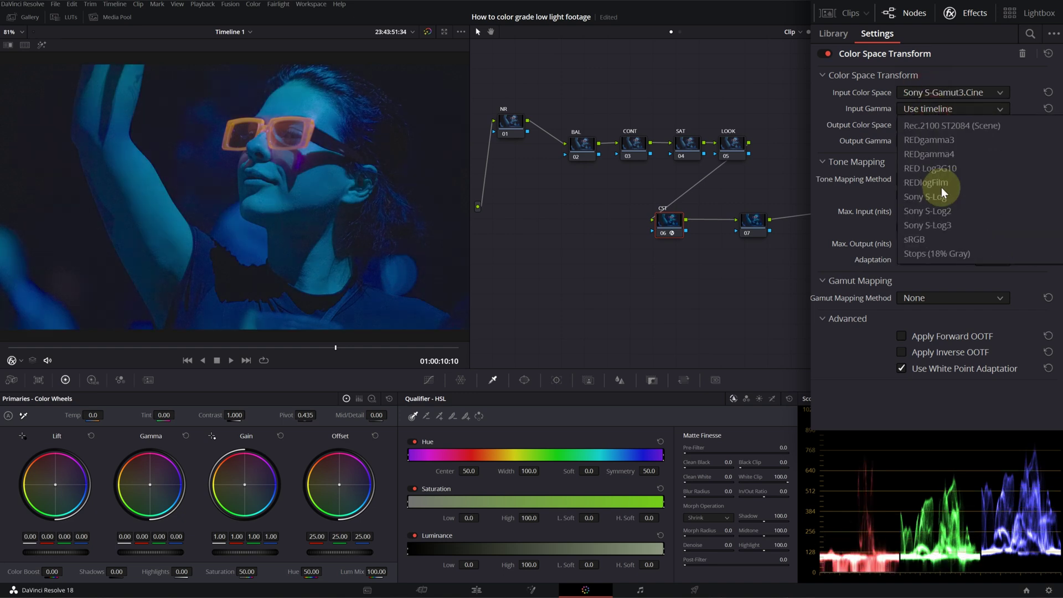
click(946, 218)
click(944, 123)
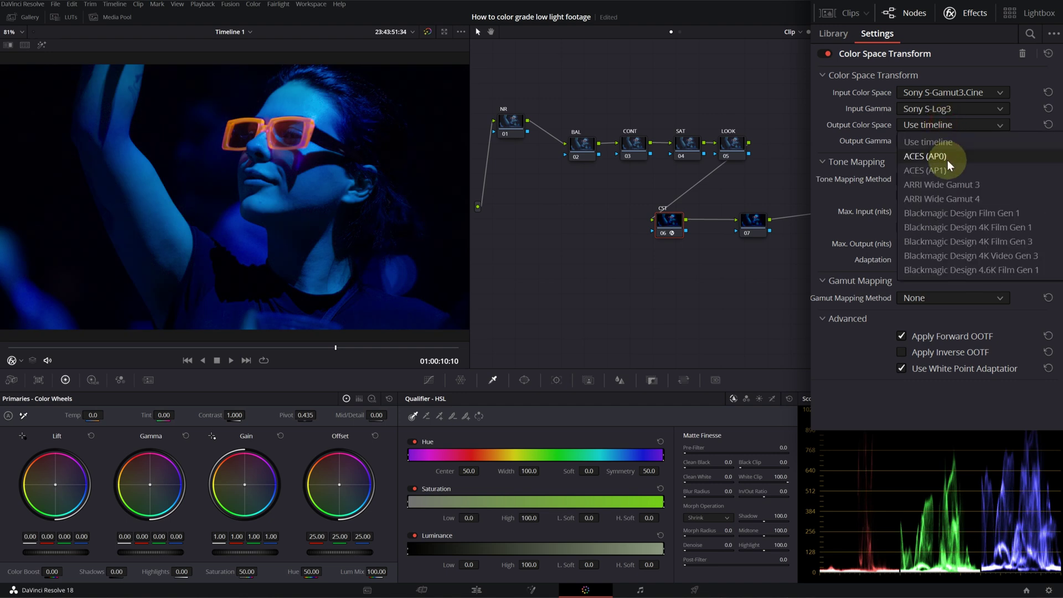
scroll(948, 161, down, 5)
click(939, 215)
click(942, 143)
scroll(933, 213, down, 3)
scroll(933, 213, down, 2)
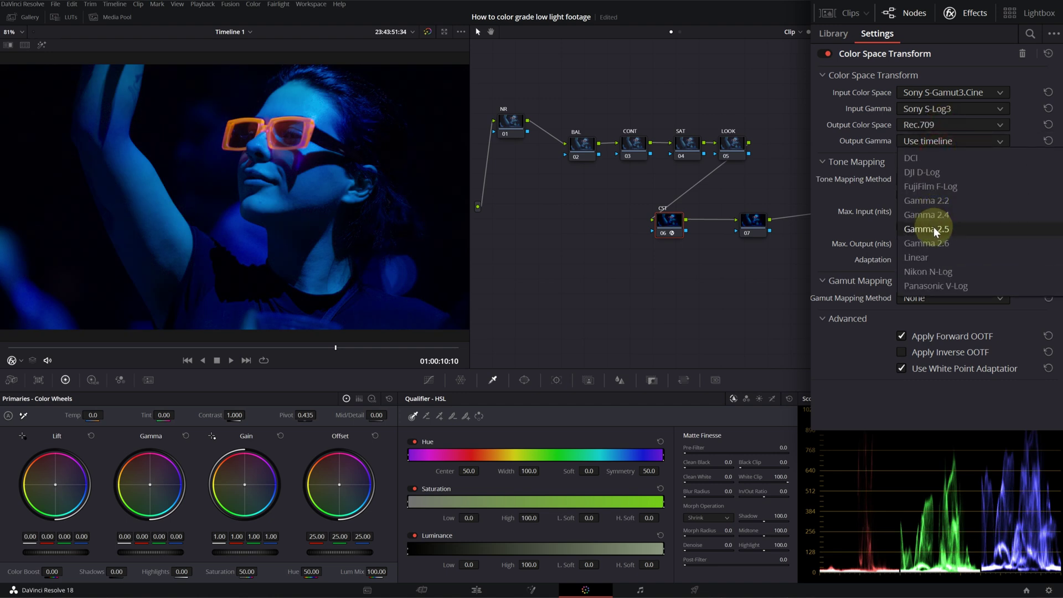
click(933, 227)
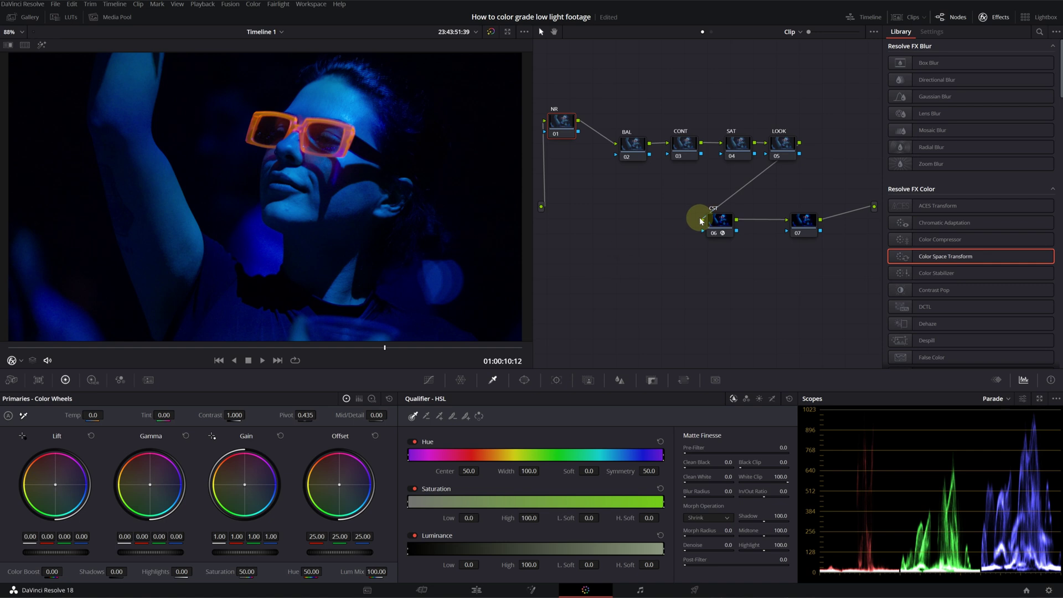
Give the NR node spatial noise reduction in Better mode, Medium radius, with raised luma/chroma thresholds.
click(720, 223)
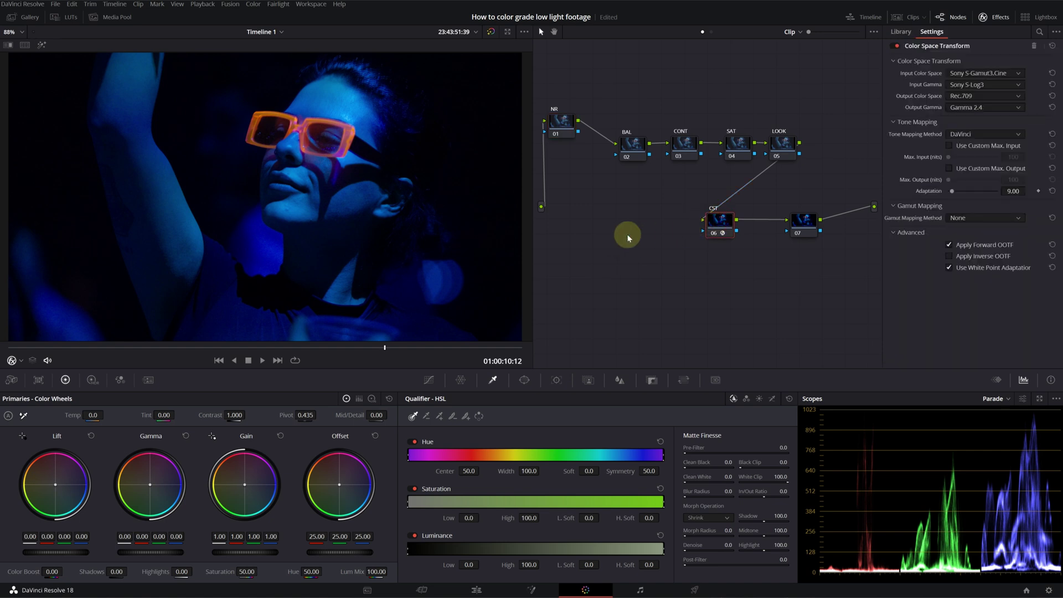
click(556, 122)
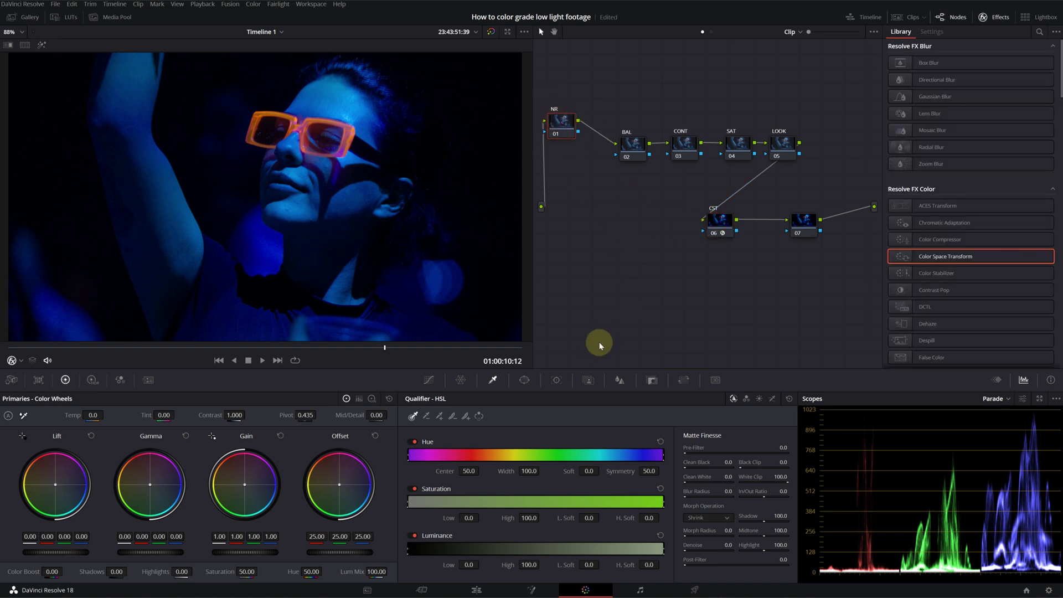
click(148, 380)
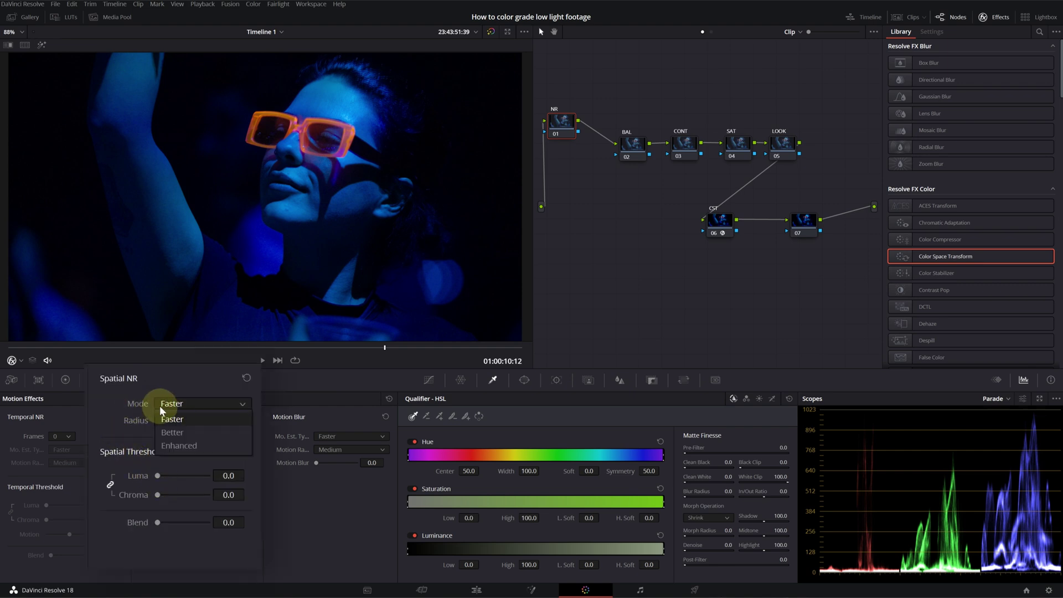
click(171, 433)
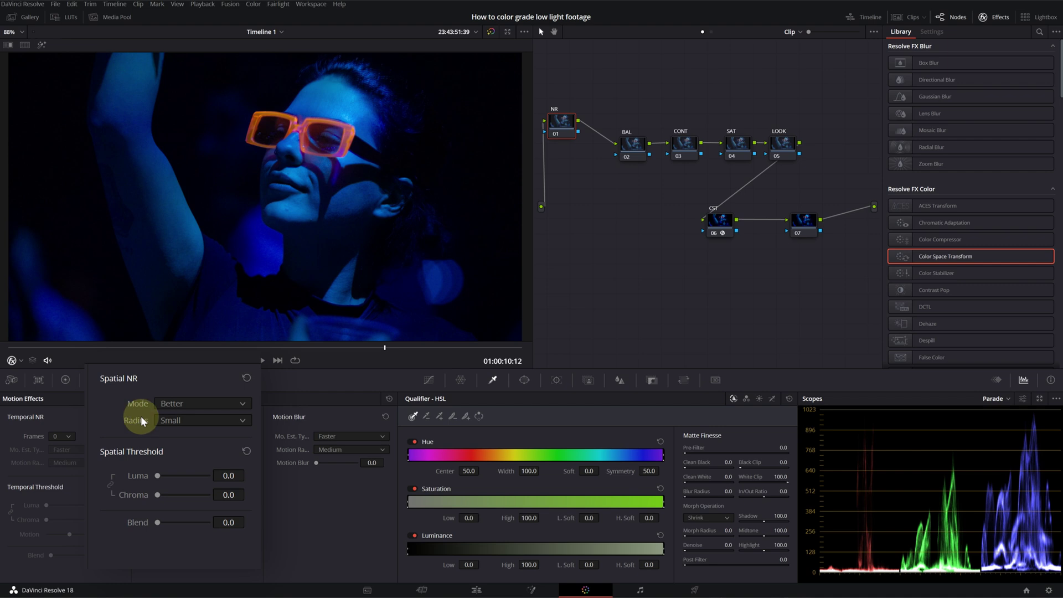
click(171, 421)
click(173, 440)
drag(157, 476, 176, 479)
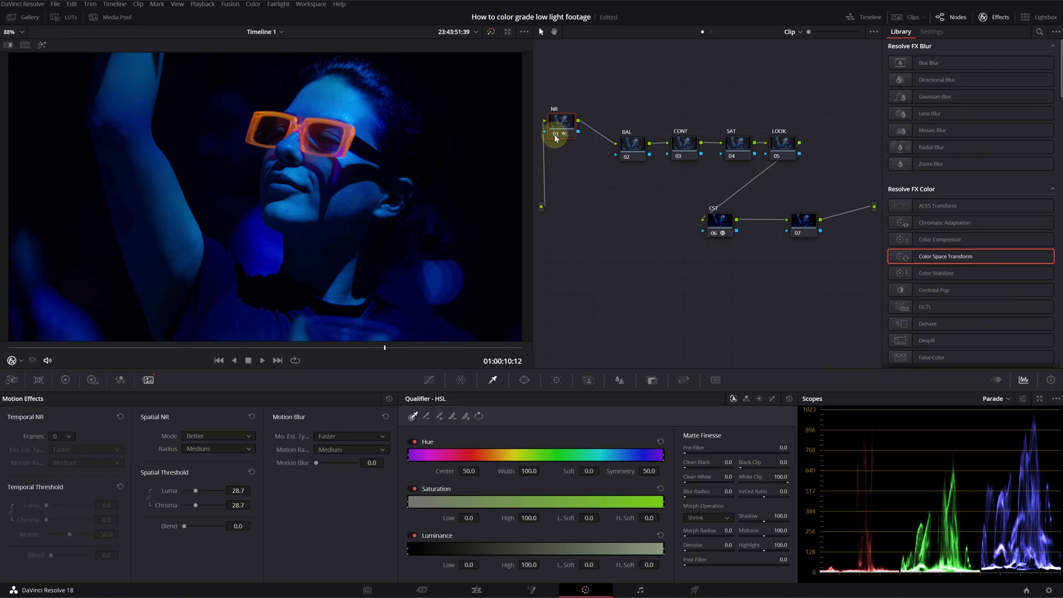
Scrub the clip to the frame at 01:00:10:10.
click(556, 136)
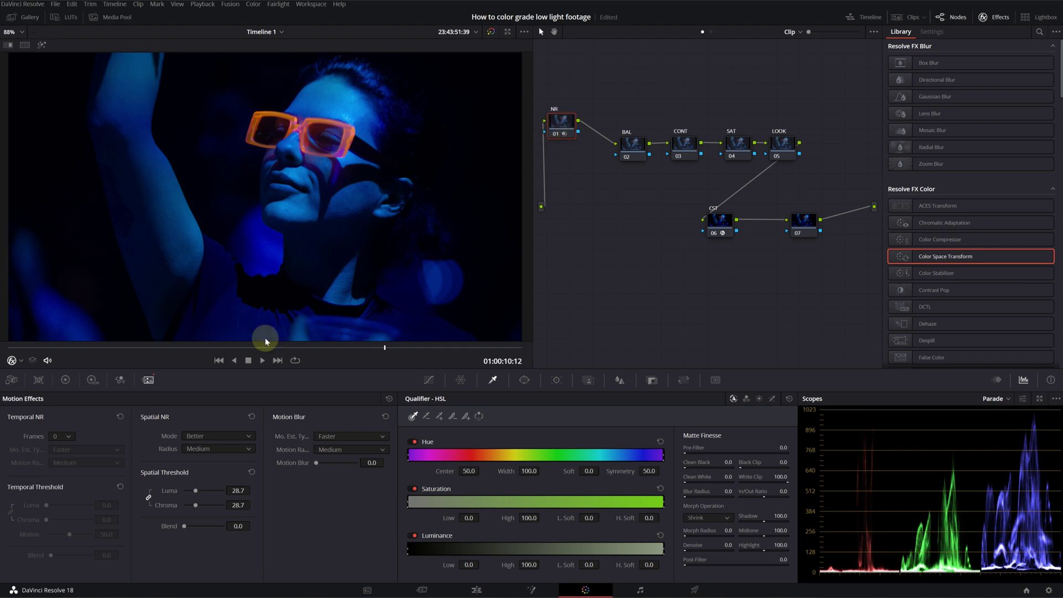
drag(162, 347, 289, 346)
scroll(285, 172, up, 5)
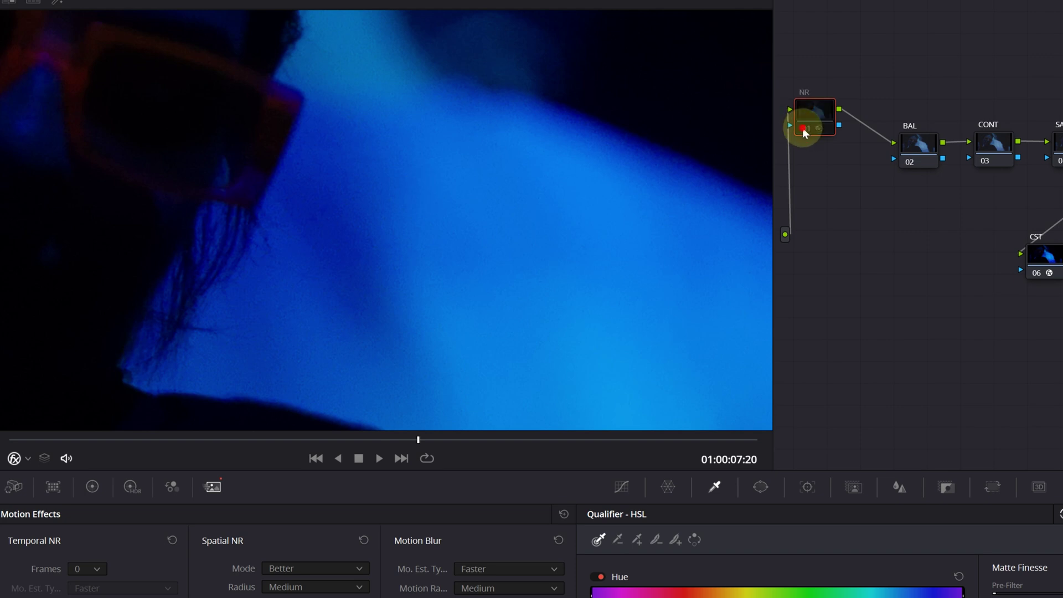
scroll(445, 237, down, 1)
scroll(444, 237, down, 4)
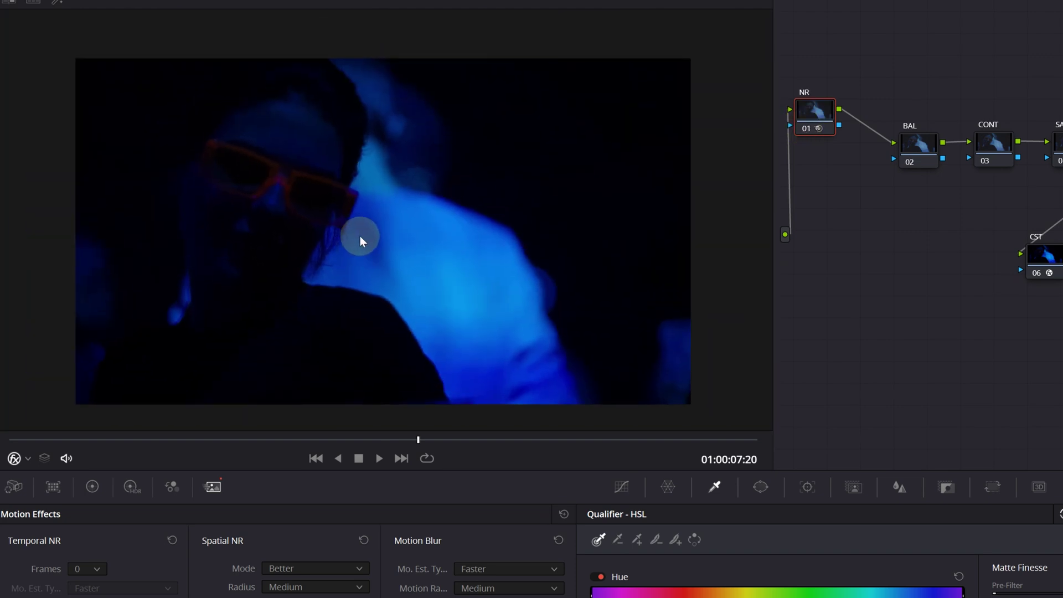
drag(421, 443, 554, 441)
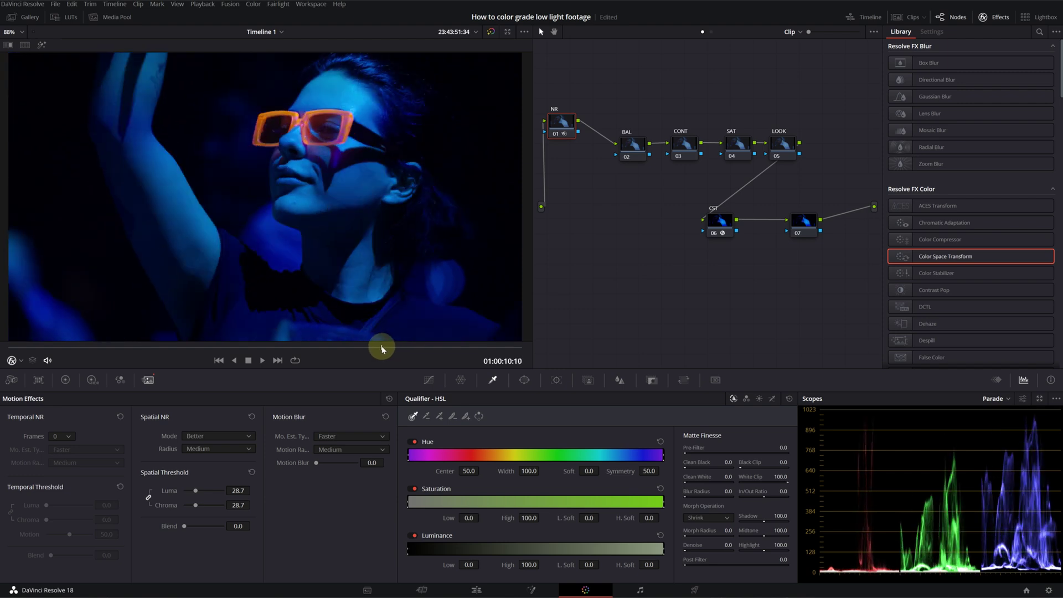
Set Temporal NR to 1 frame, luma/chroma thresholds 14.9 and blend 15.4.
click(96, 405)
click(91, 434)
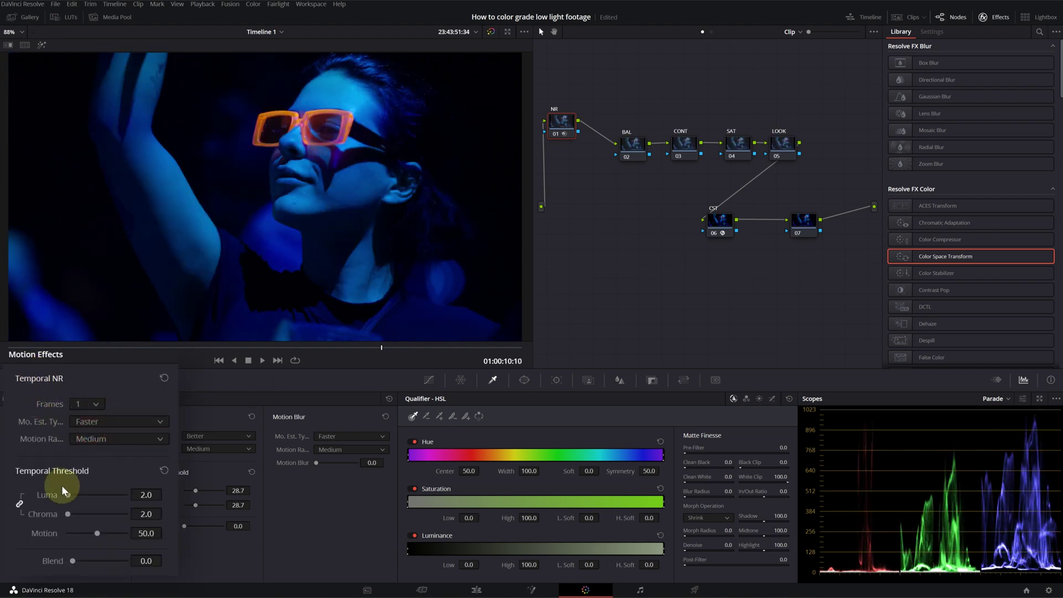
drag(59, 485, 74, 488)
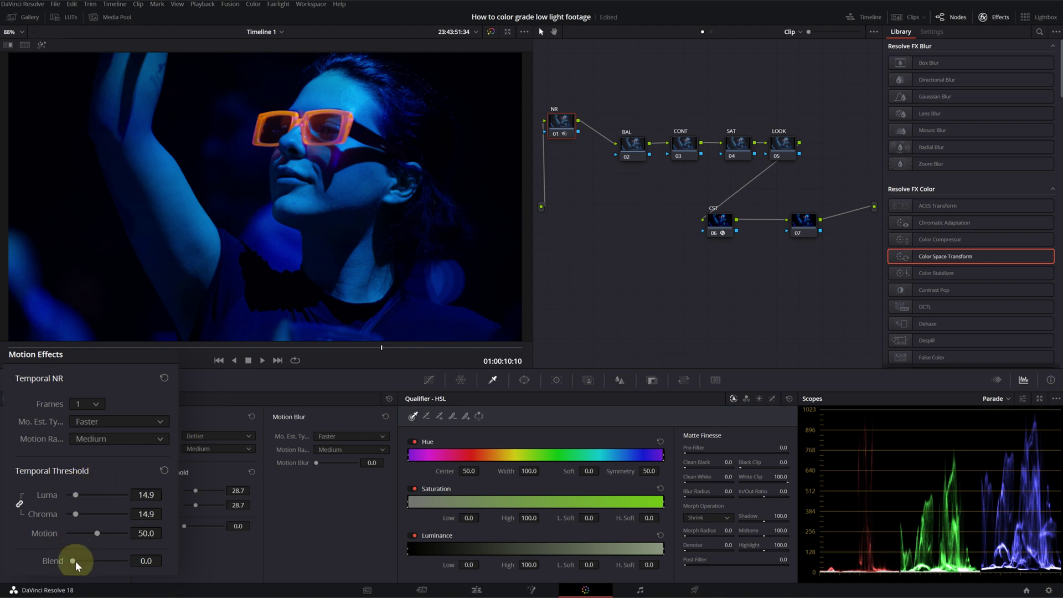
drag(81, 562, 89, 563)
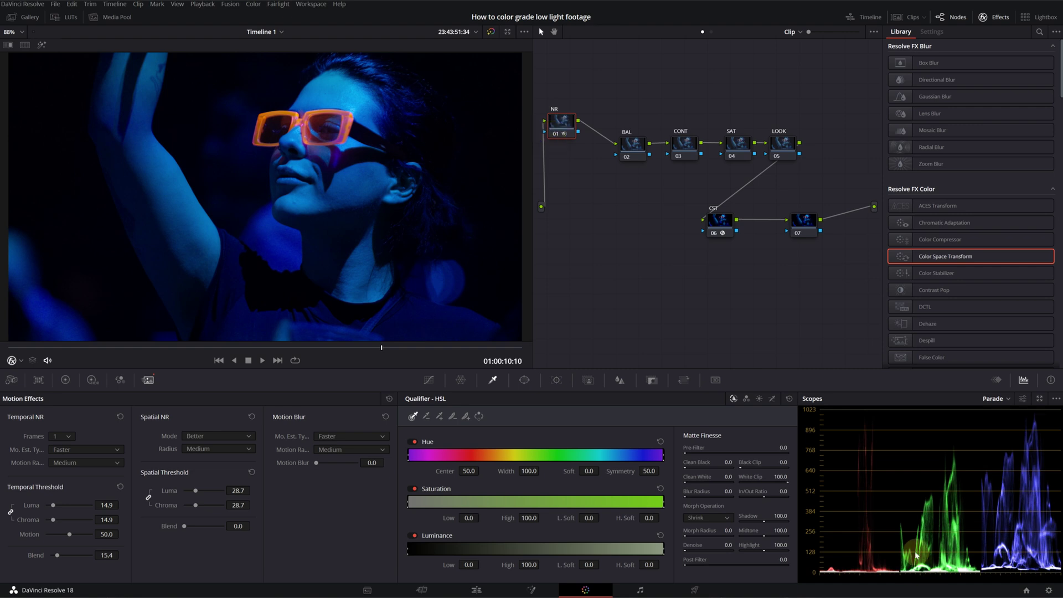
Set the BAL node's master rollers to lift 0.01, gamma 0.02, gain 0.96 and offset 24.80.
click(630, 150)
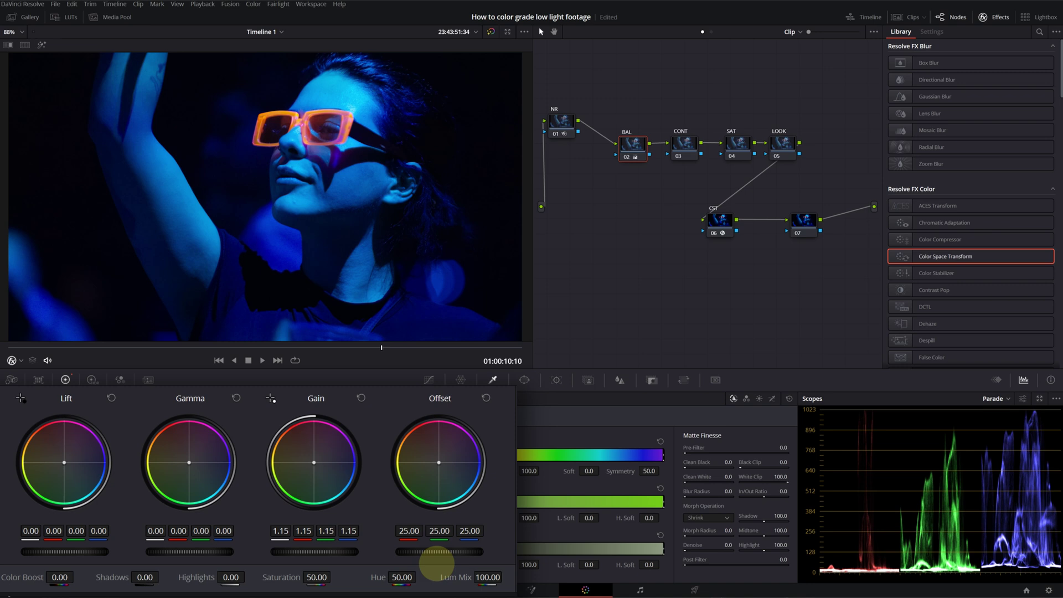
drag(321, 552, 344, 551)
drag(221, 551, 230, 552)
drag(62, 555, 85, 551)
drag(337, 554, 217, 548)
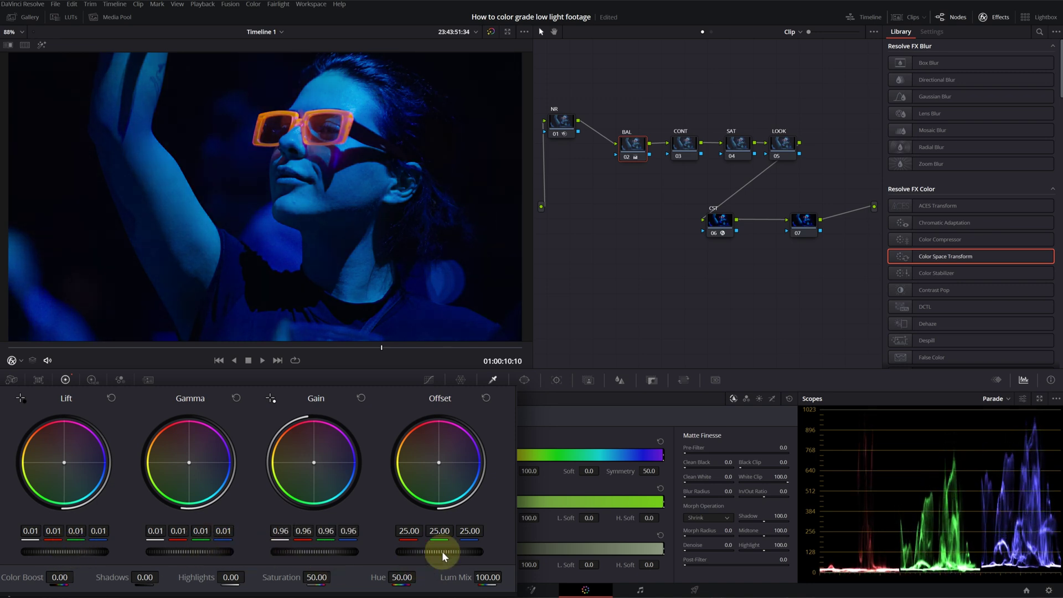
drag(439, 550, 392, 551)
drag(172, 551, 181, 551)
click(626, 157)
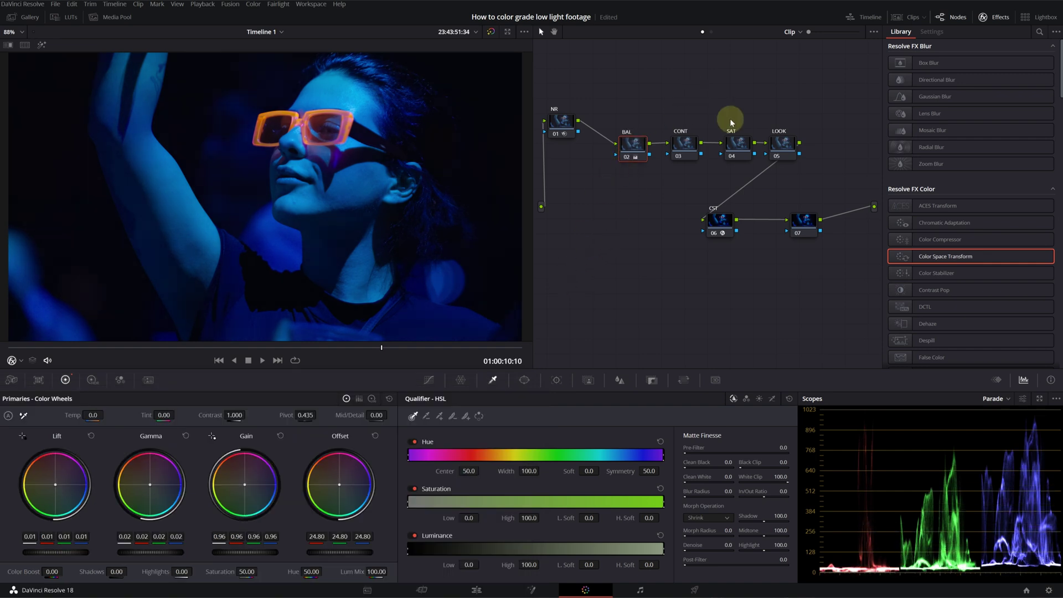
click(687, 139)
click(686, 143)
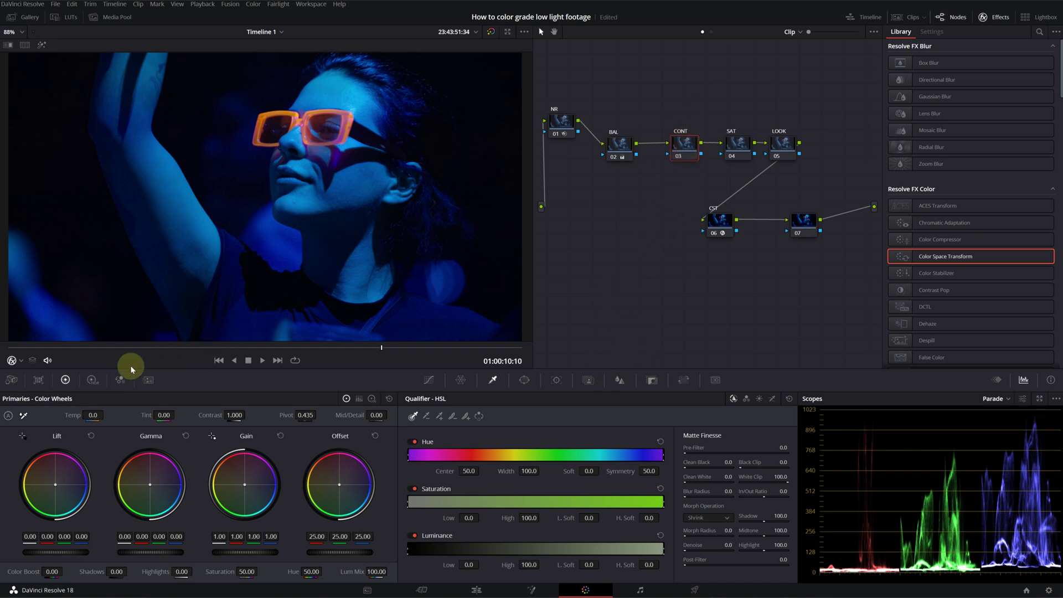
Switch to HDR wheels and set their color space and gamma to Sony S-Gamut3 / S-Log3.
click(93, 380)
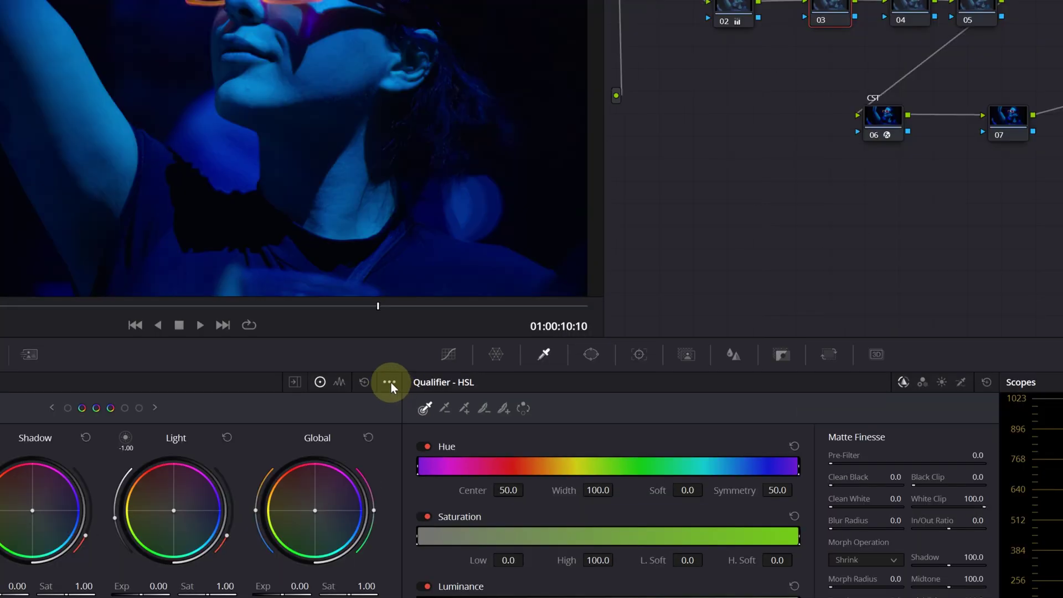
click(390, 398)
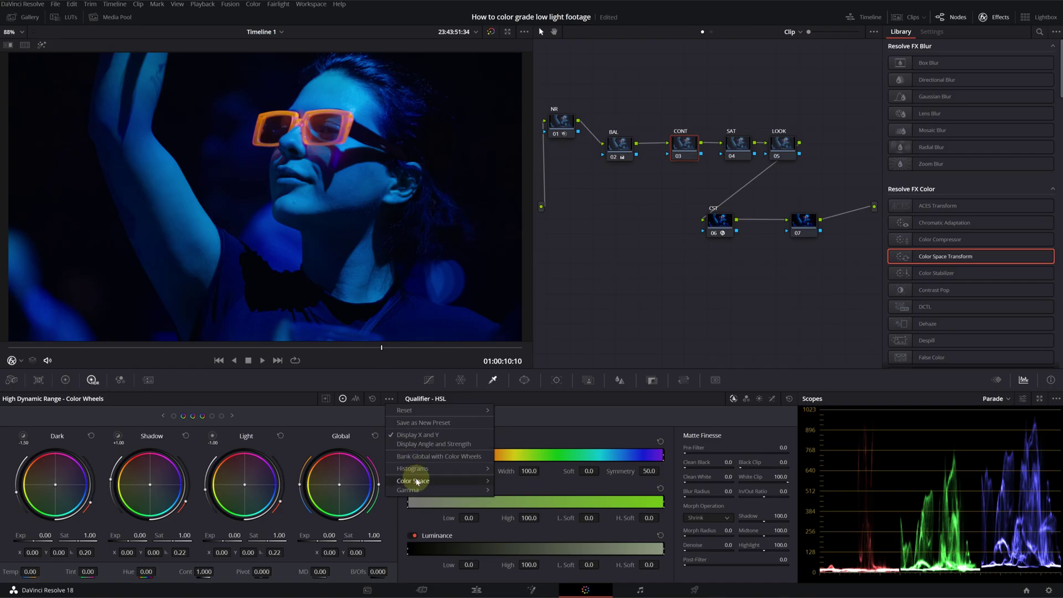
mouse_move(417, 483)
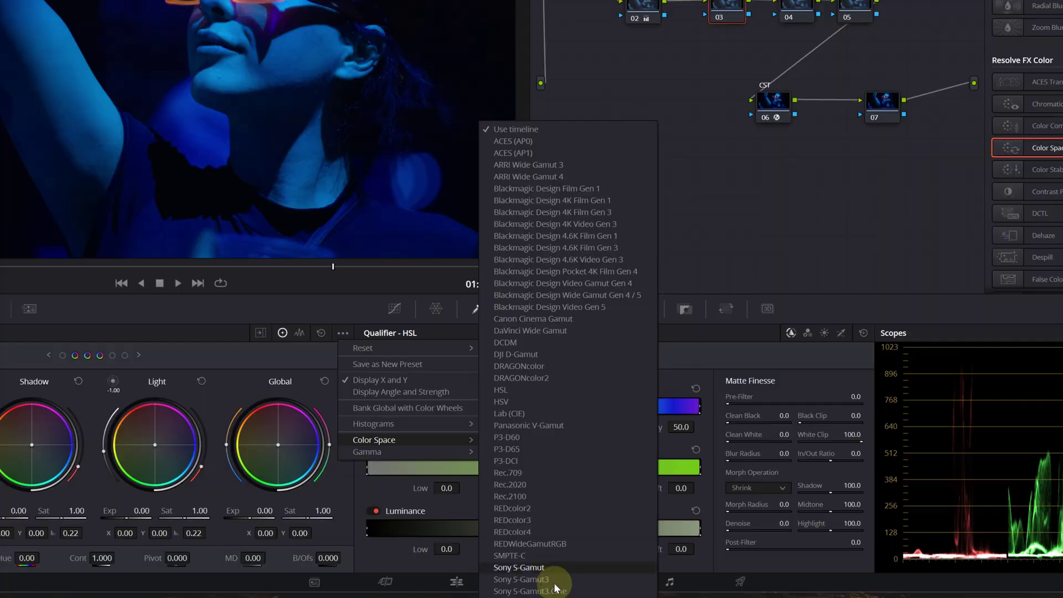
click(554, 584)
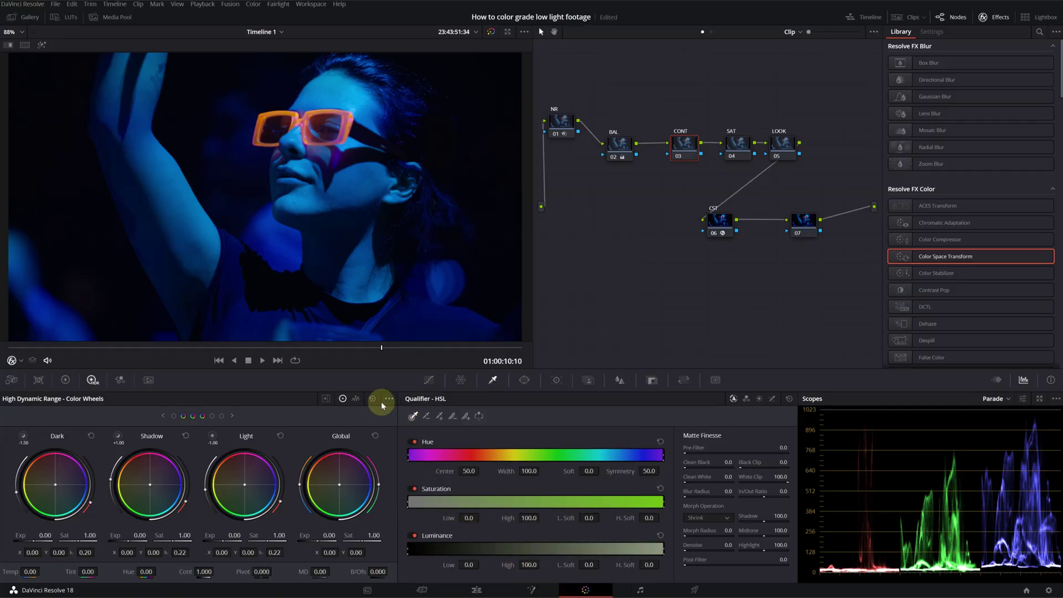
click(390, 399)
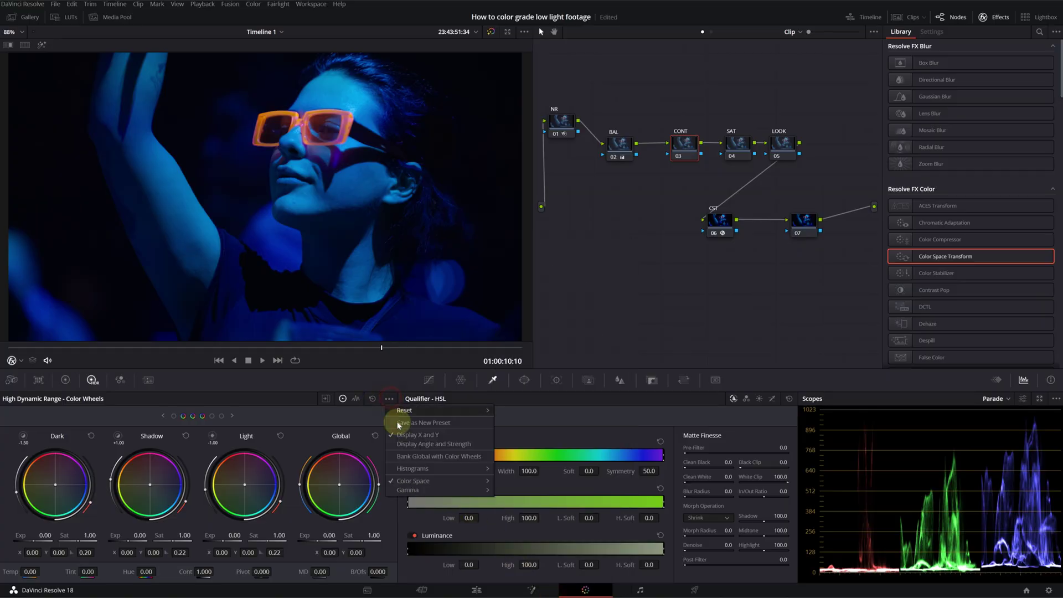
mouse_move(442, 491)
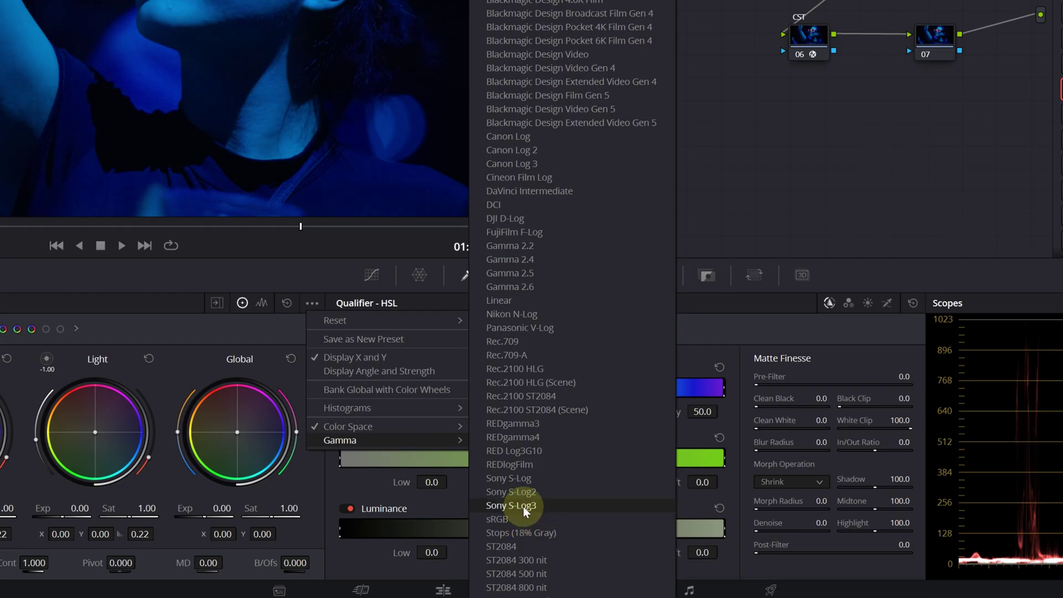
click(523, 534)
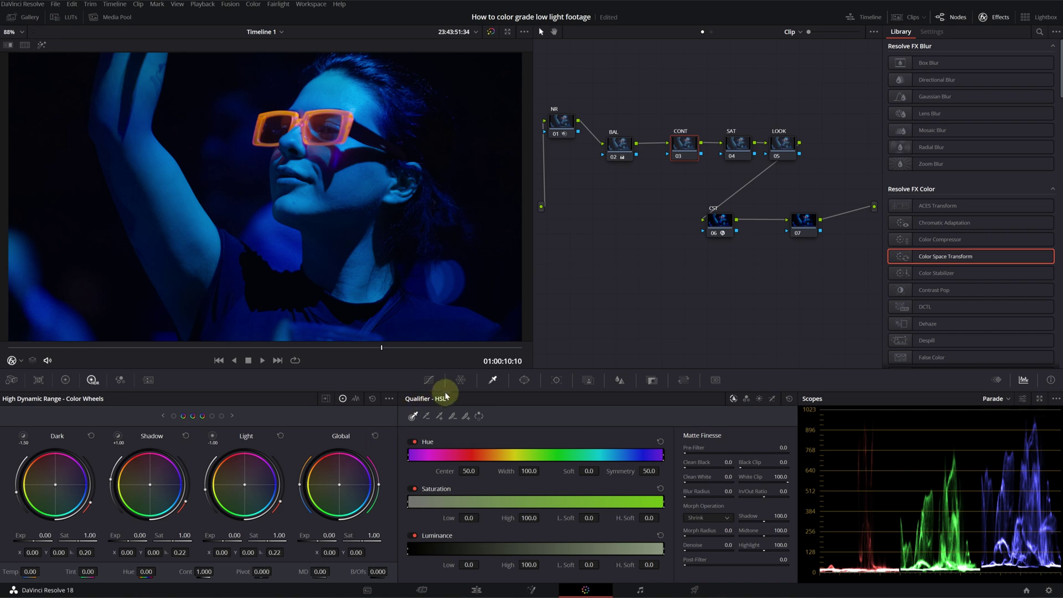
Set HDR contrast to 1.026, then toggle the BAL and CONT nodes to compare.
drag(201, 574, 208, 573)
drag(284, 574, 279, 570)
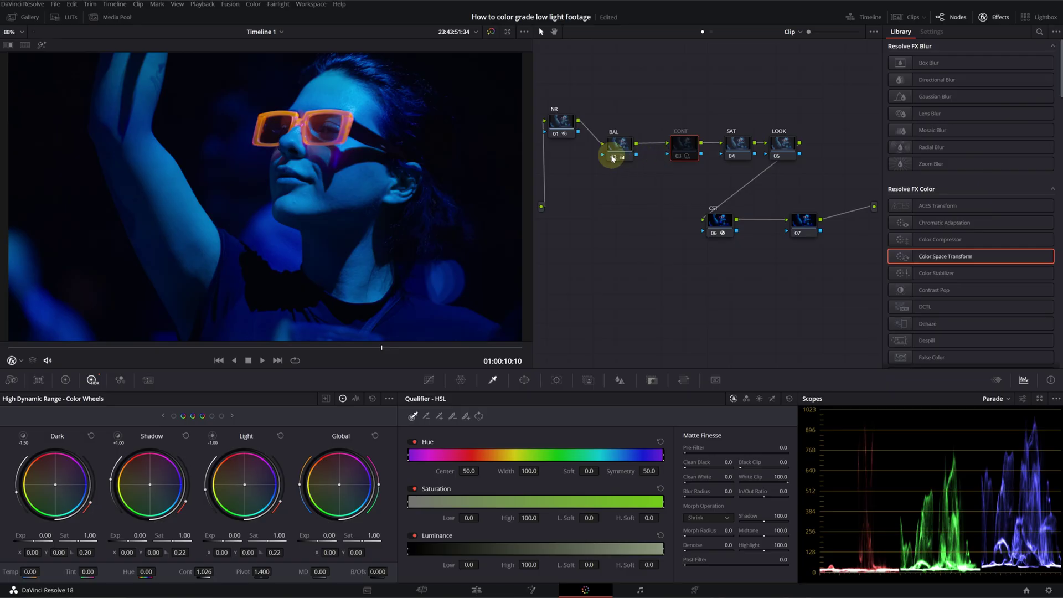
click(612, 158)
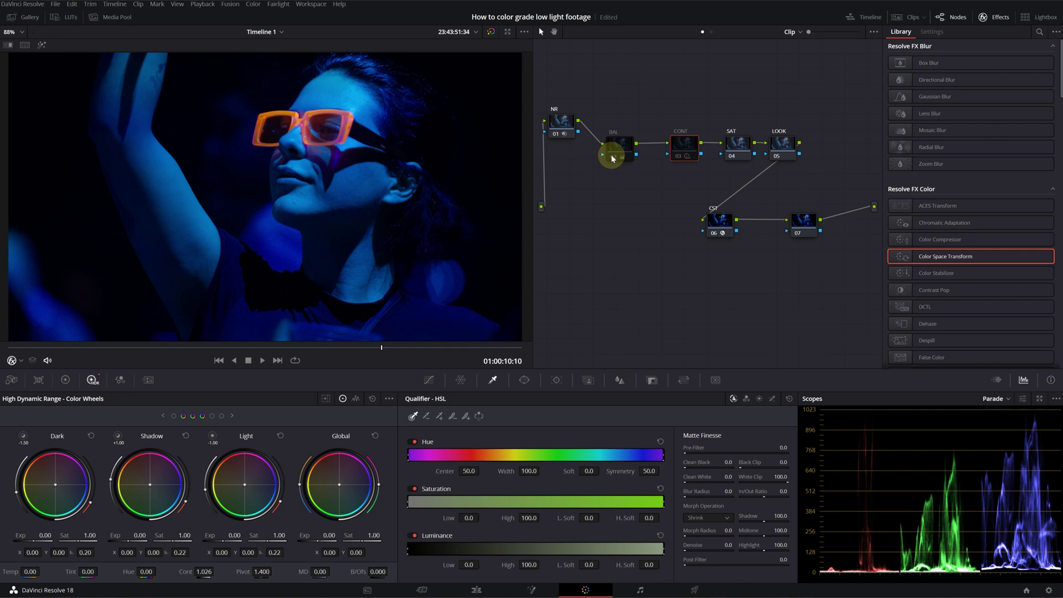
click(679, 158)
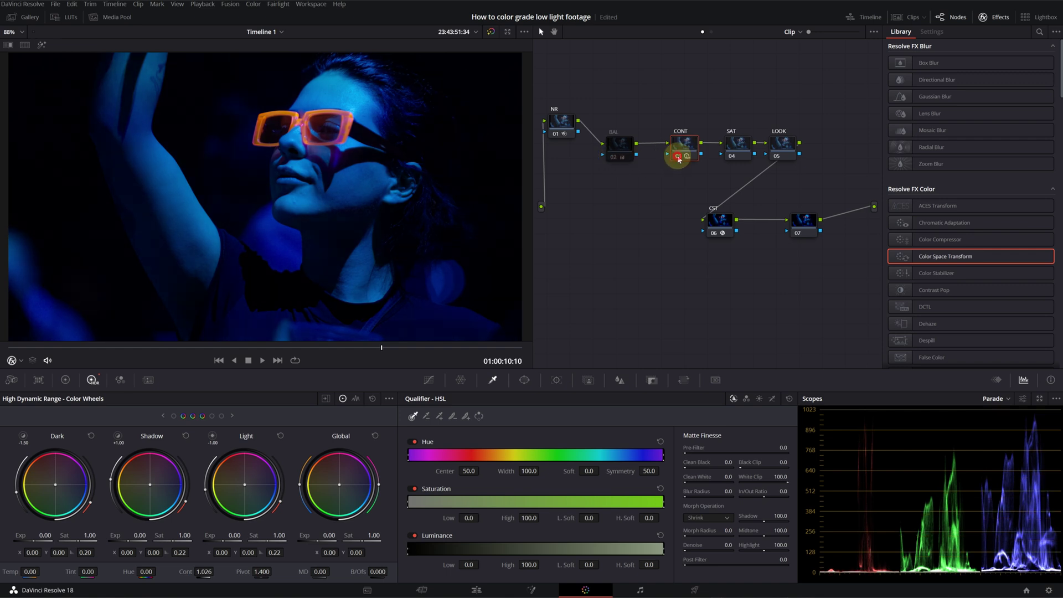
click(678, 157)
click(680, 157)
click(679, 159)
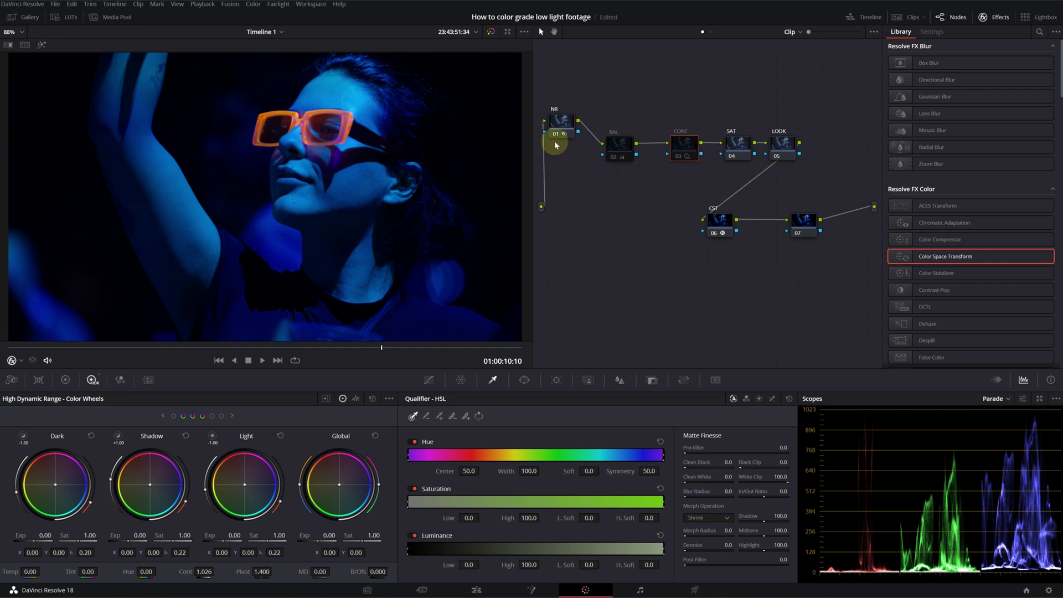
click(677, 158)
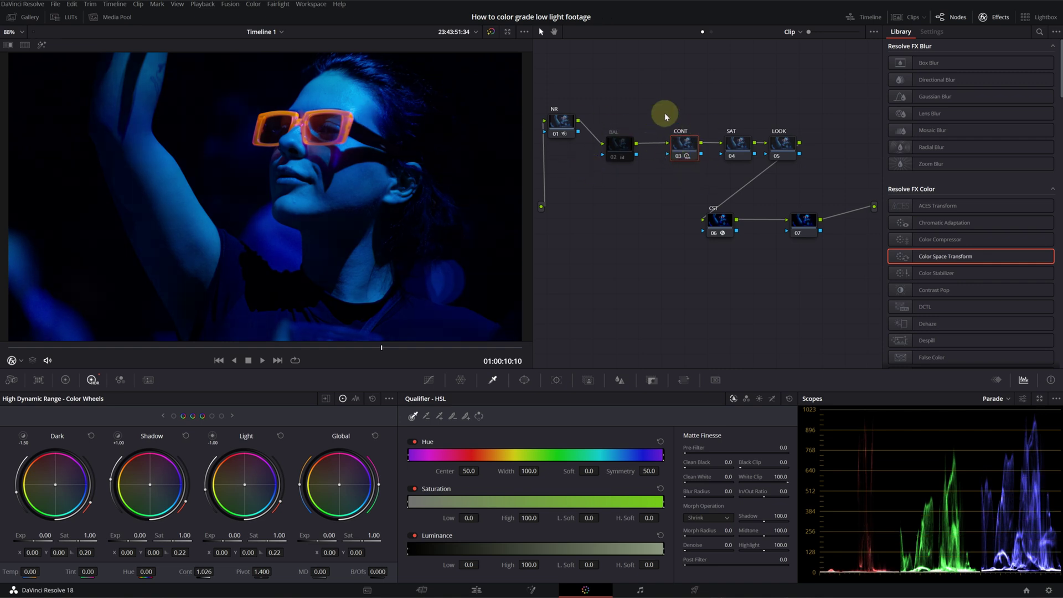
Play the clip from an earlier point to check the grade.
click(292, 347)
key(space)
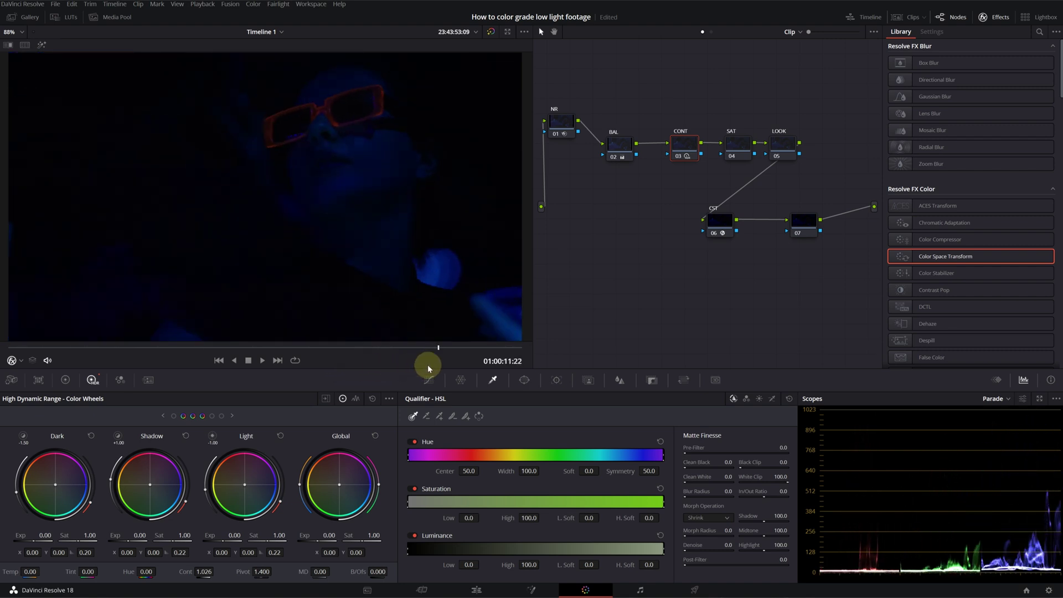
drag(428, 363, 351, 356)
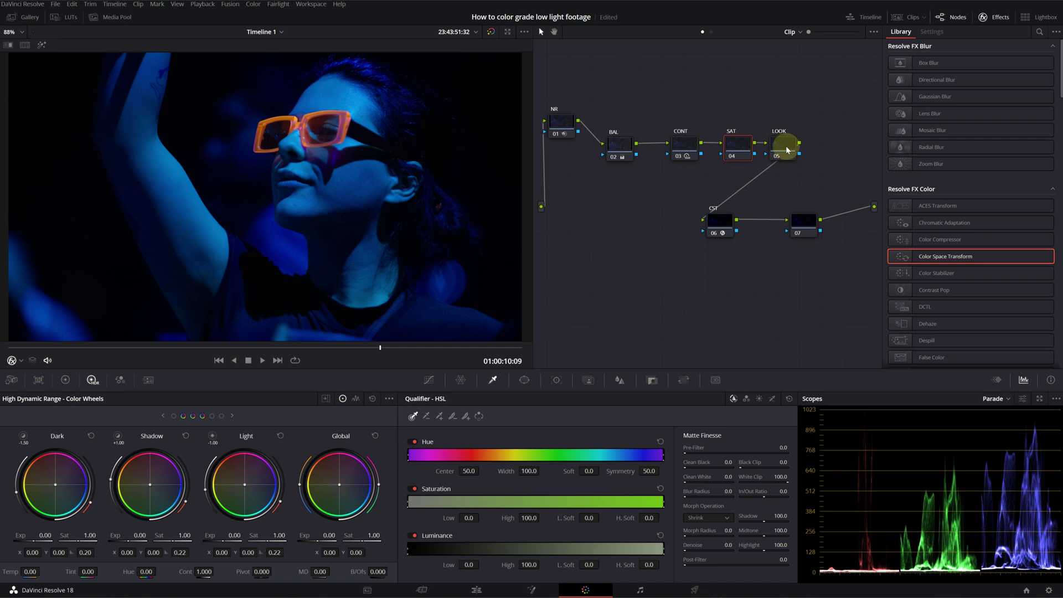
Shift the LOOK node right and raise SAT's global saturation to 1.04, toggling it to compare.
drag(783, 142, 808, 145)
click(735, 148)
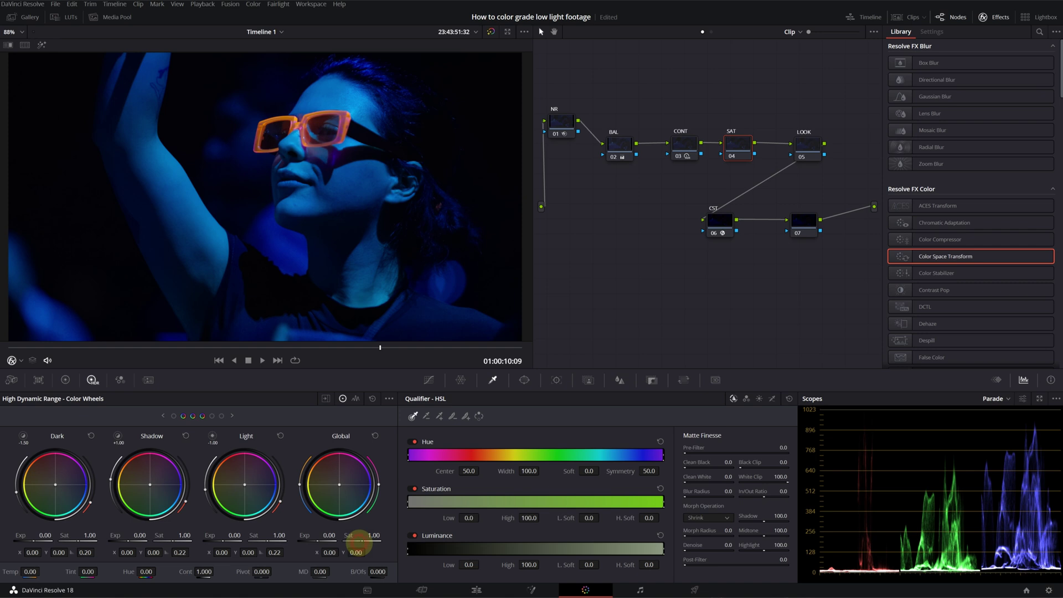
drag(362, 543, 531, 564)
click(733, 158)
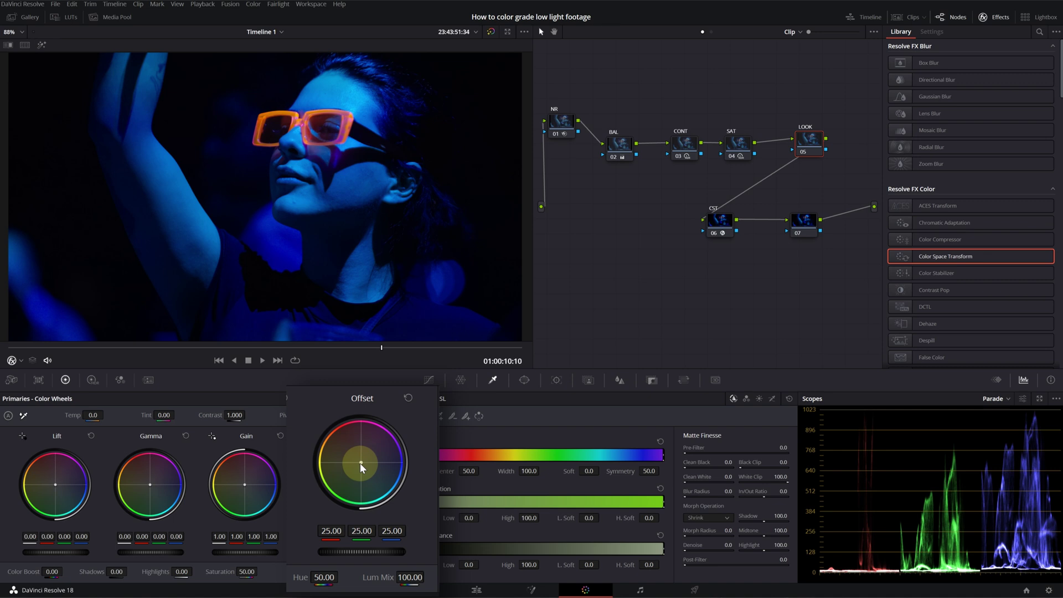
On the LOOK node, push the image toward green and warm the midtones with the color wheels.
drag(360, 463, 368, 564)
drag(151, 485, 144, 432)
drag(119, 391, 150, 373)
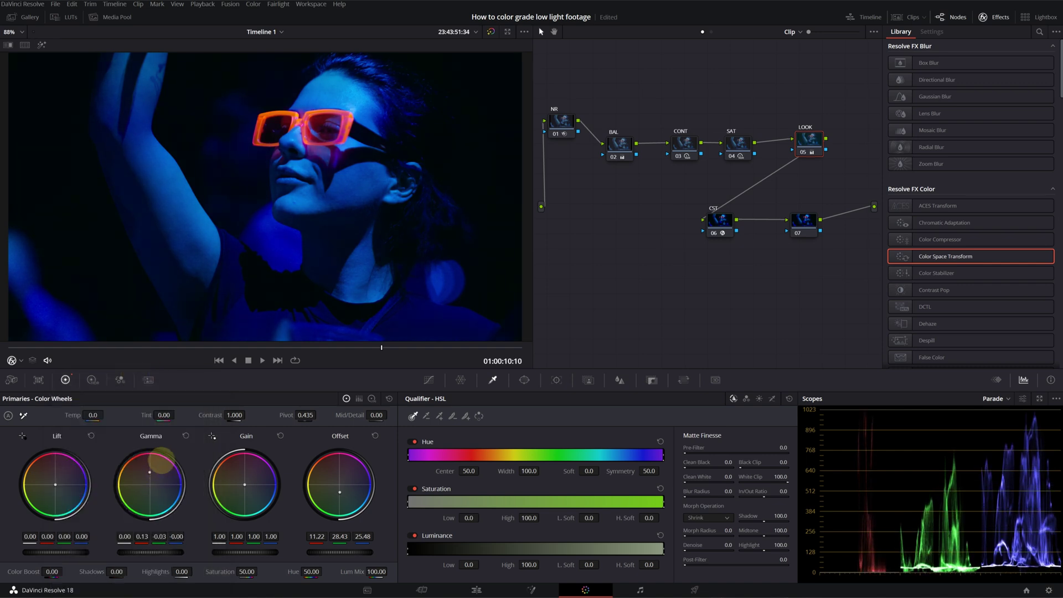
drag(150, 474, 151, 477)
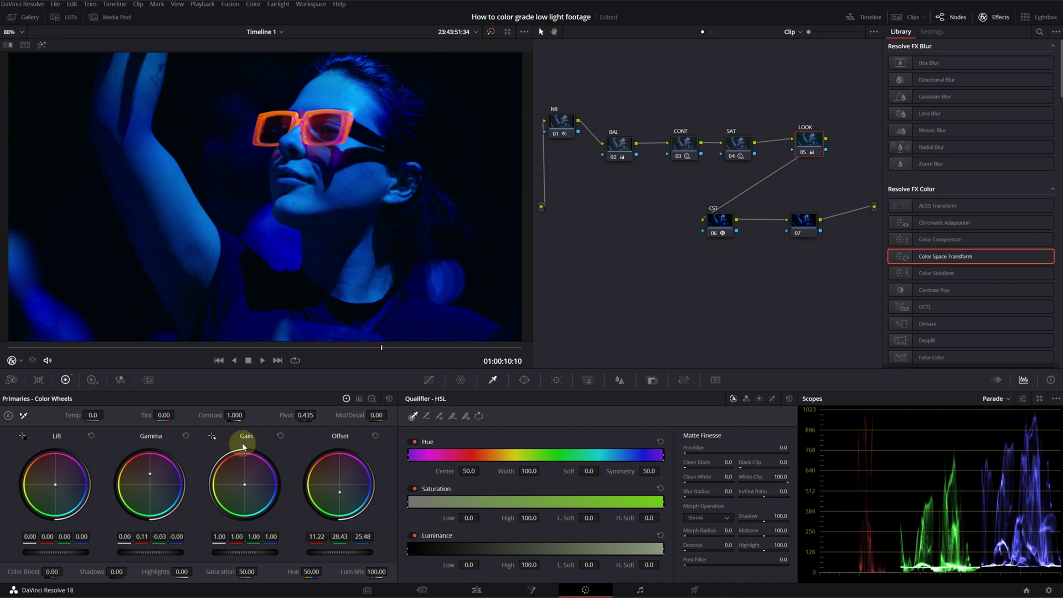
Tint the shadows via Log wheels (0.15 / -0.04 / -0.10), compare LOOK off/on, and scrub.
click(371, 398)
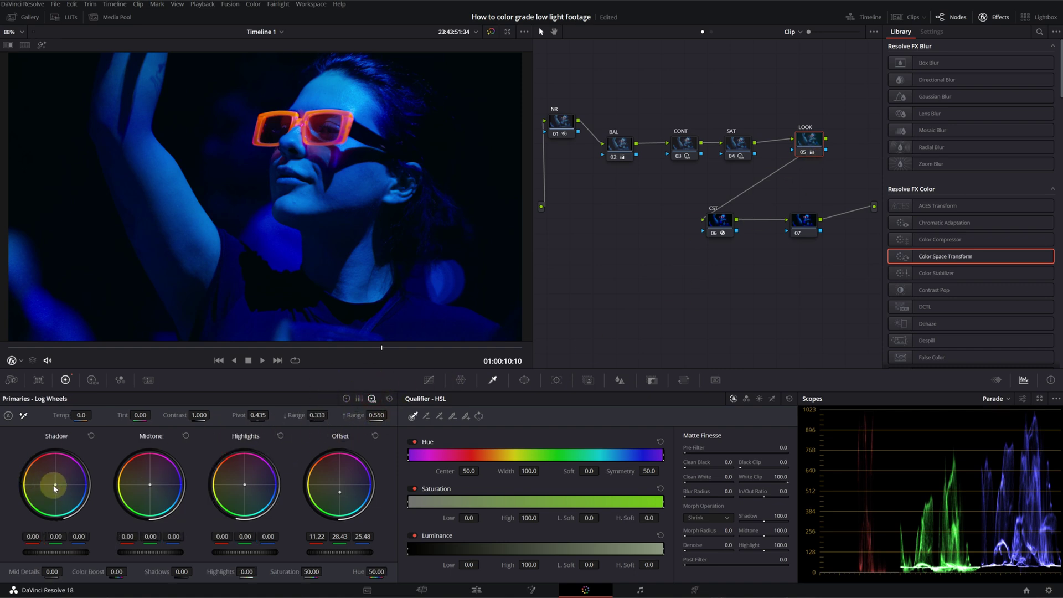
mouse_move(57, 486)
mouse_down()
mouse_move(76, 468)
mouse_move(35, 447)
mouse_up()
click(803, 152)
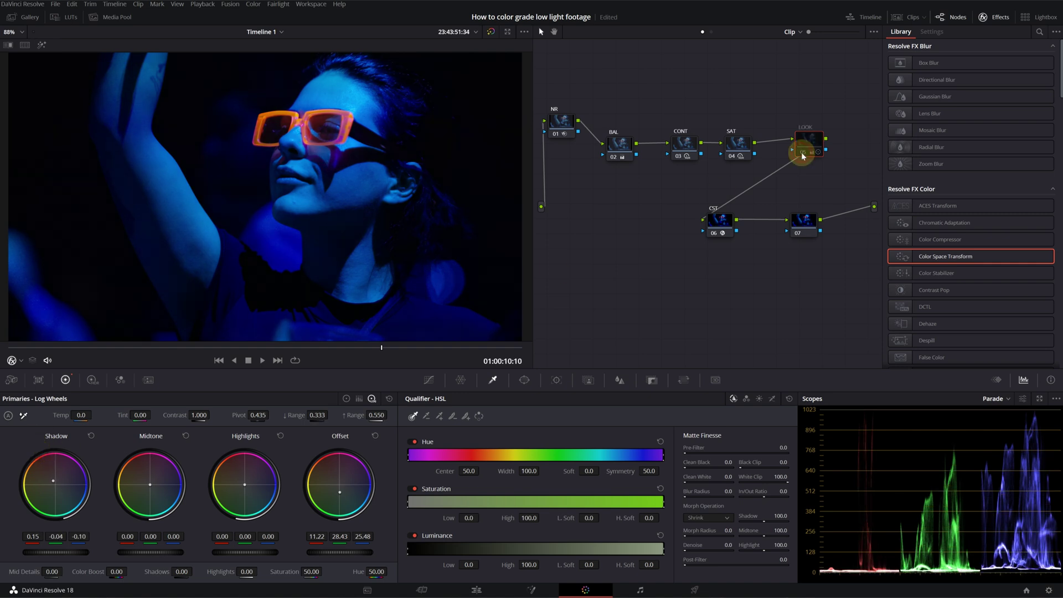
click(803, 152)
click(803, 153)
click(803, 153)
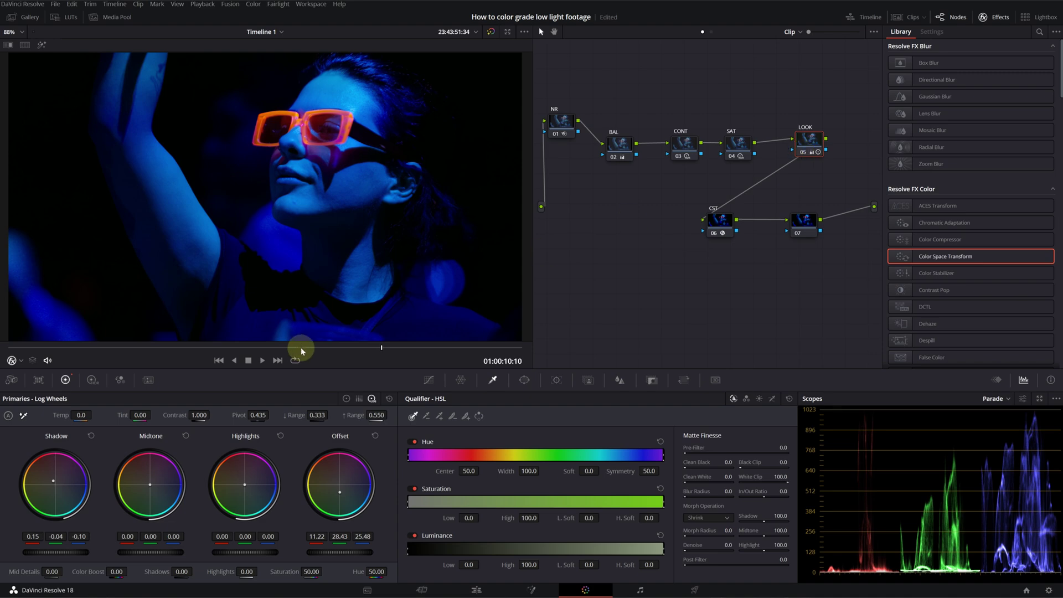
drag(301, 348, 380, 356)
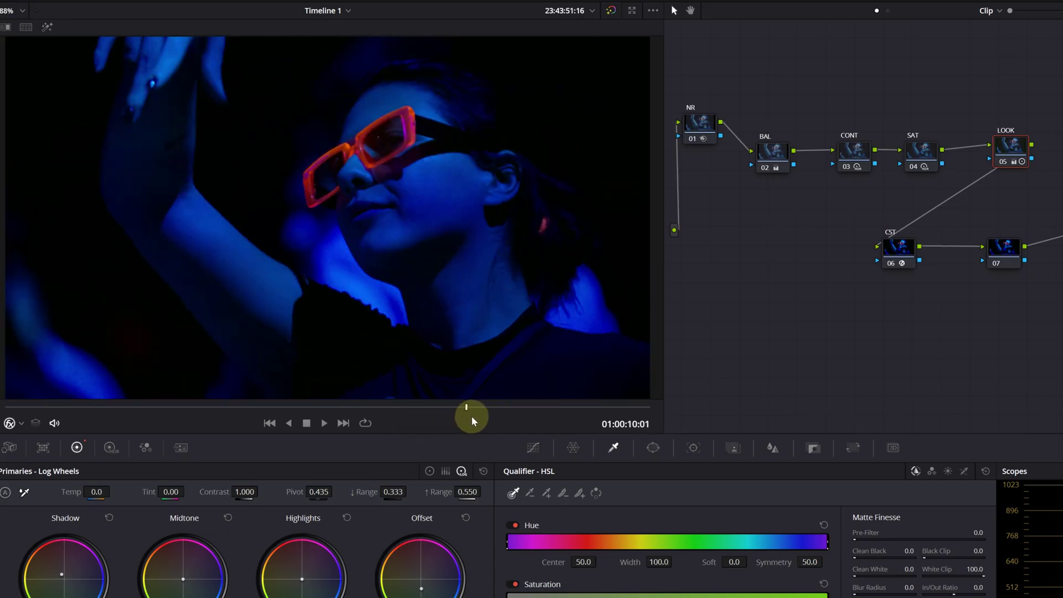
Lift the BAL shadows slightly and lower its gain to 0.85, then review LOOK at a later frame.
click(772, 151)
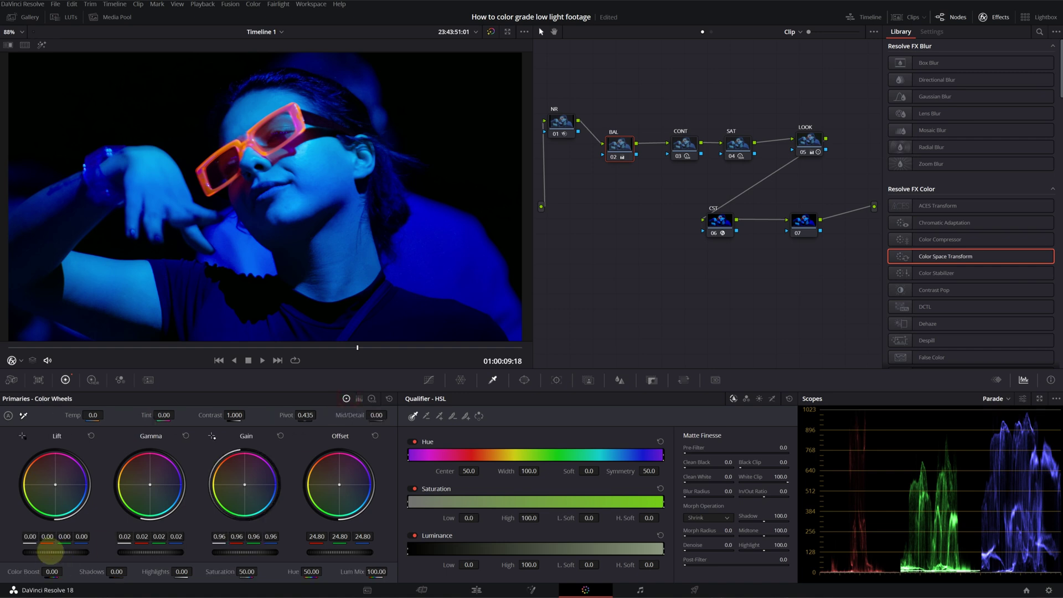
drag(50, 552, 78, 551)
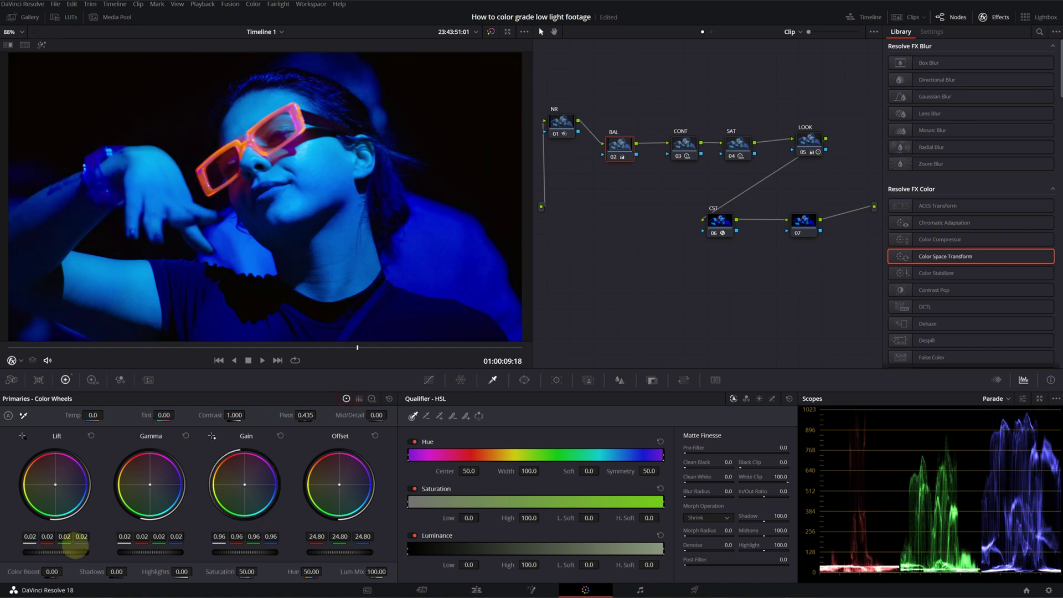
drag(235, 553, 207, 551)
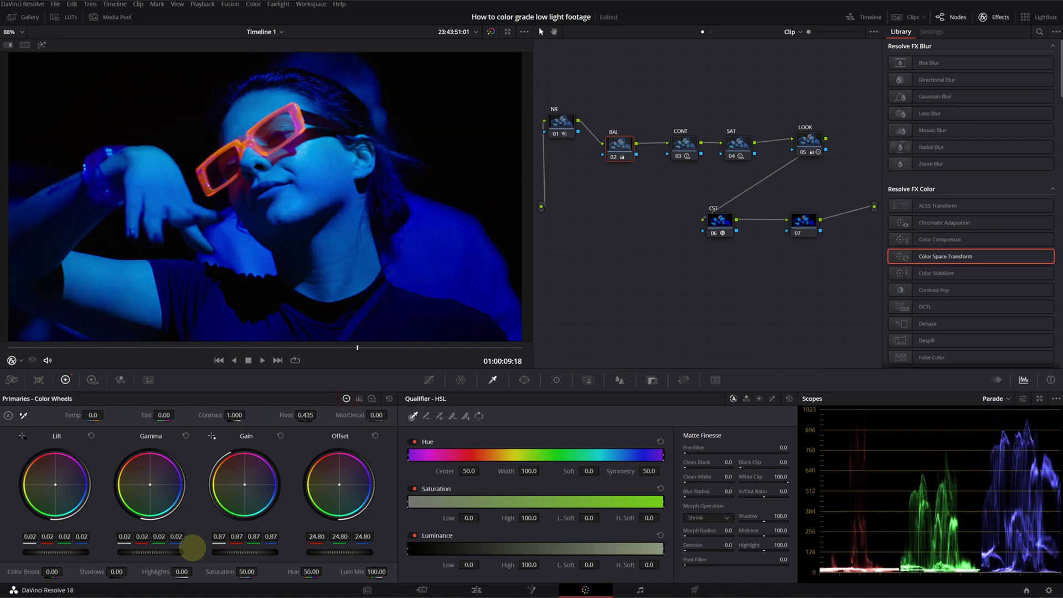
click(813, 137)
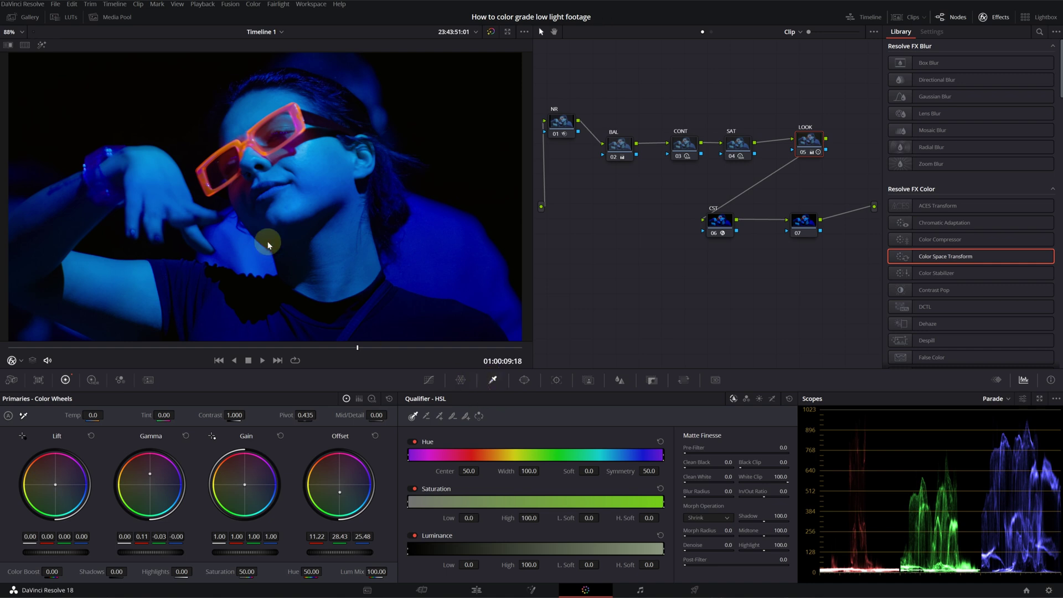
click(371, 348)
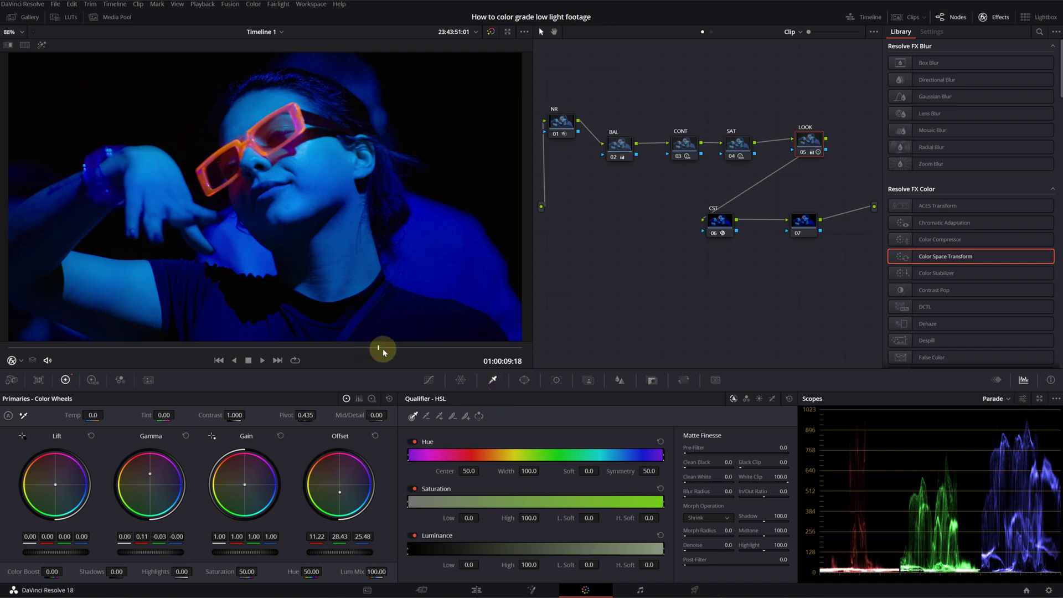
Move to a later frame and switch the LOOK node's curves to Hue vs Sat.
drag(383, 349, 398, 348)
click(464, 382)
click(431, 381)
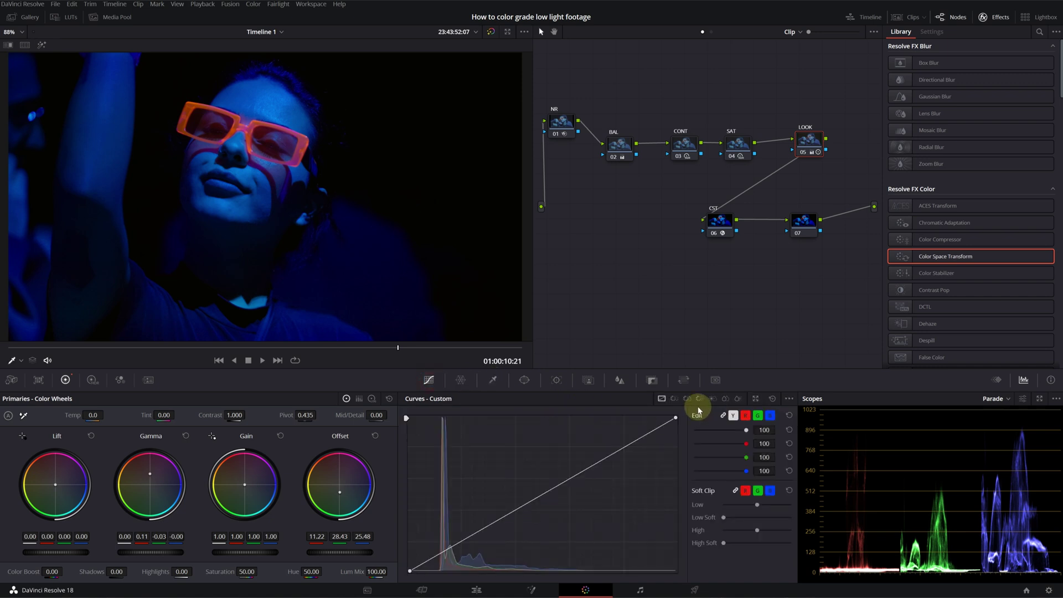
click(674, 399)
click(687, 400)
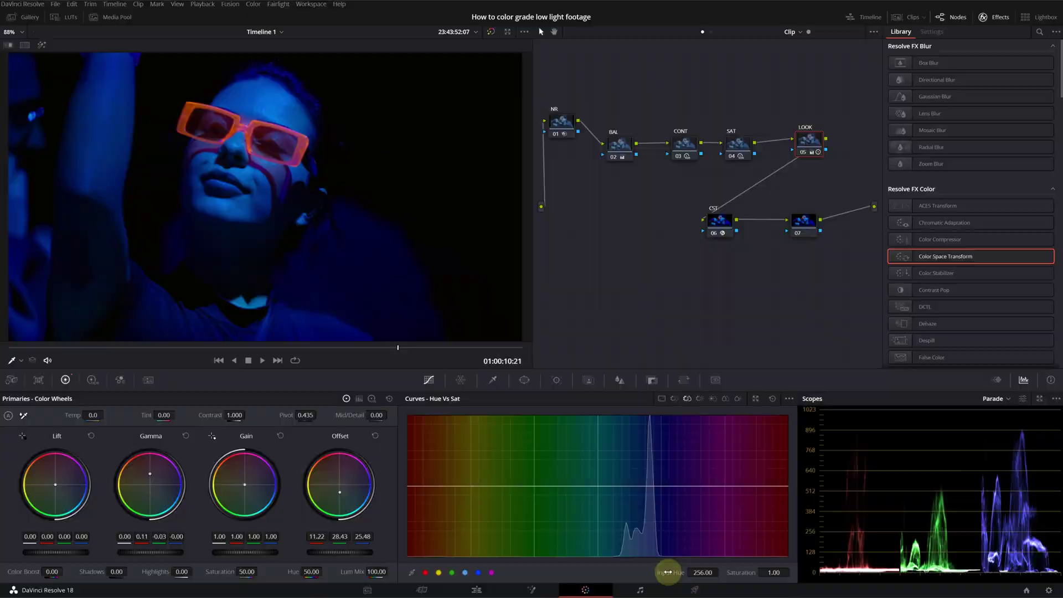
Add Hue vs Sat points and lift saturation to 1.20 at hue 292.35, comparing LOOK off/on.
click(452, 573)
click(439, 573)
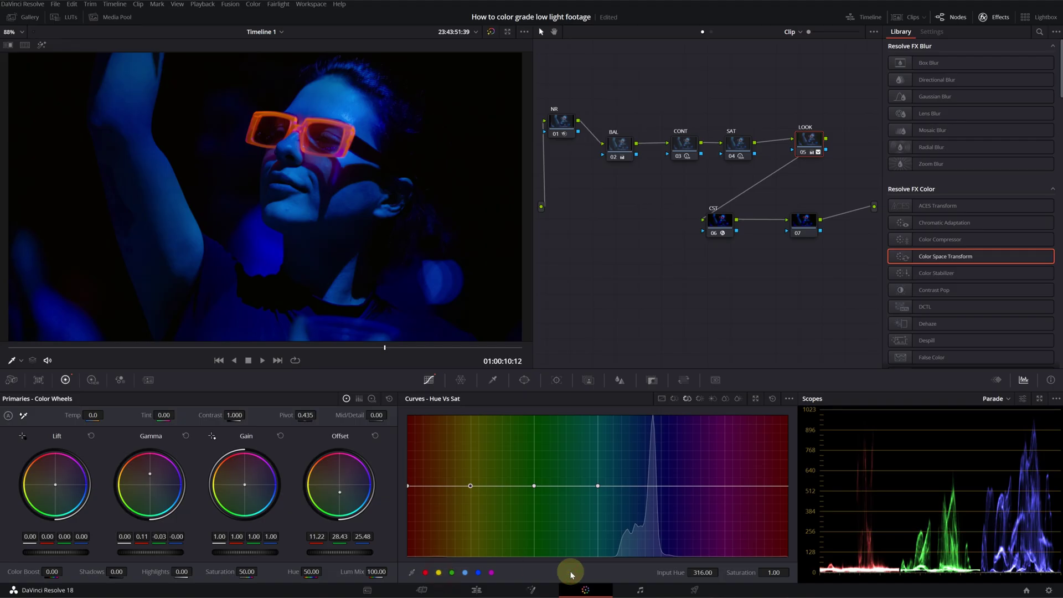
drag(710, 574, 557, 576)
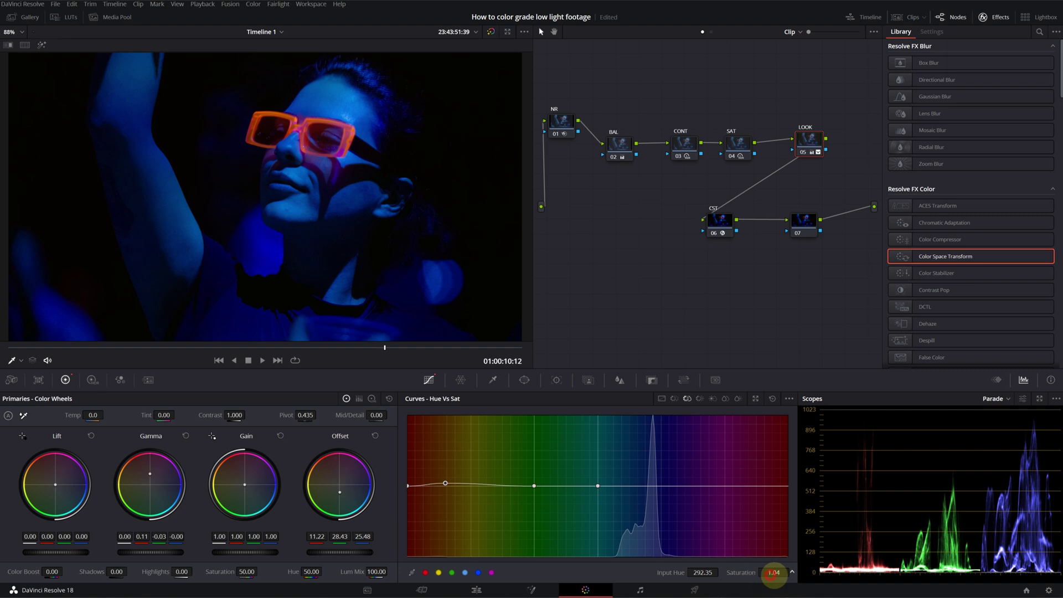
drag(774, 575, 782, 570)
click(803, 152)
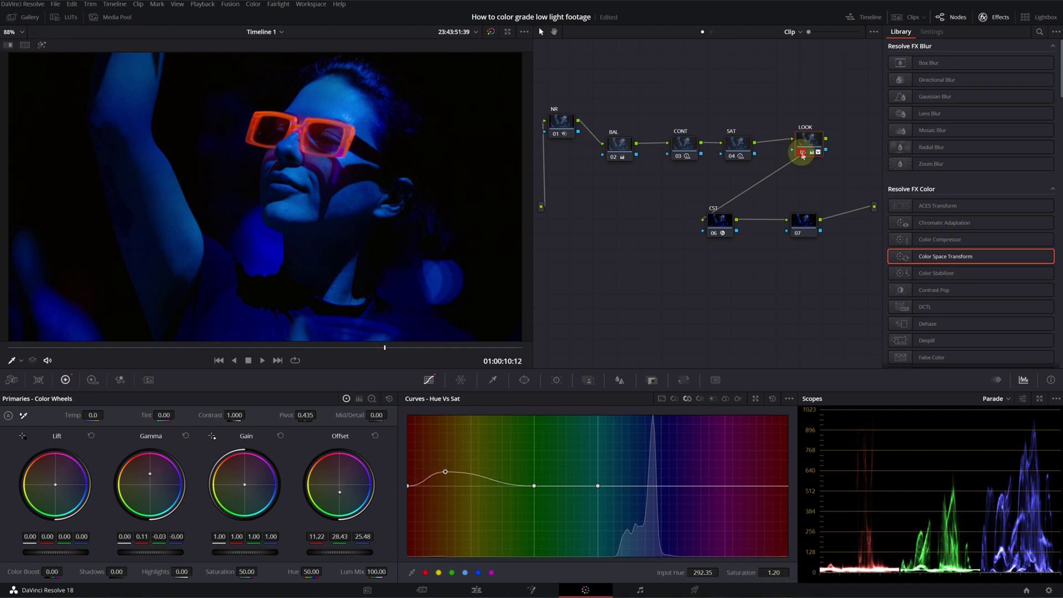
click(802, 153)
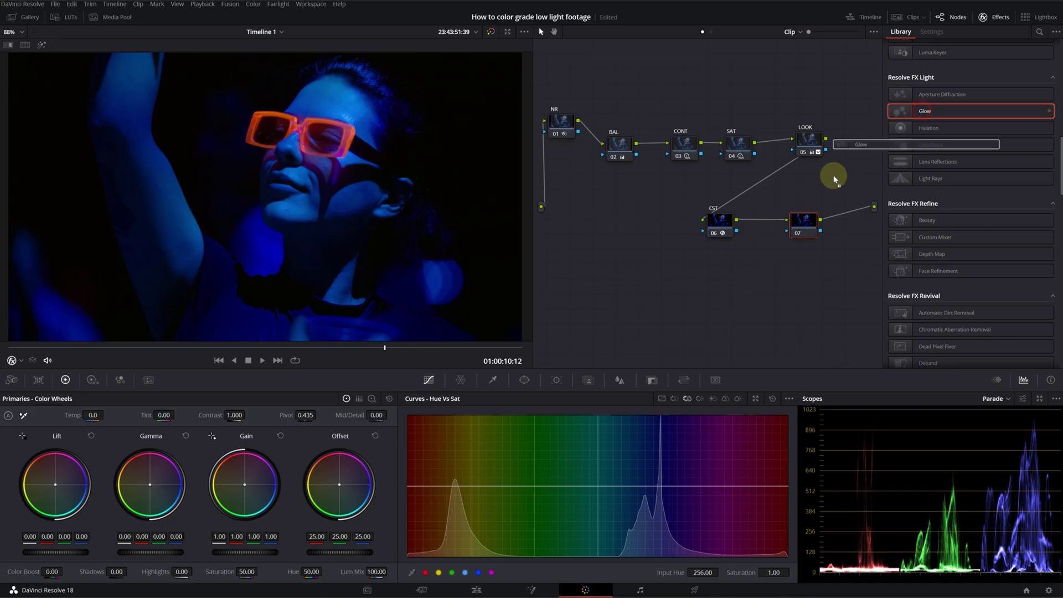
Apply Glow to node 07 with a lower shine threshold, Softlight composite, opacity 0.220 and global blend 0.587.
drag(835, 174, 812, 235)
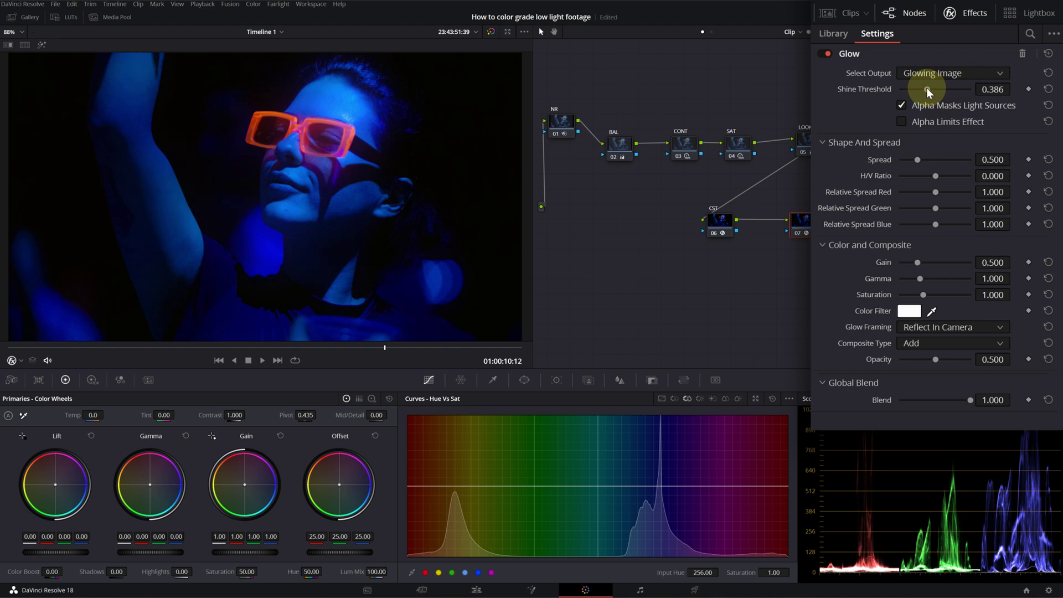
drag(967, 70, 938, 91)
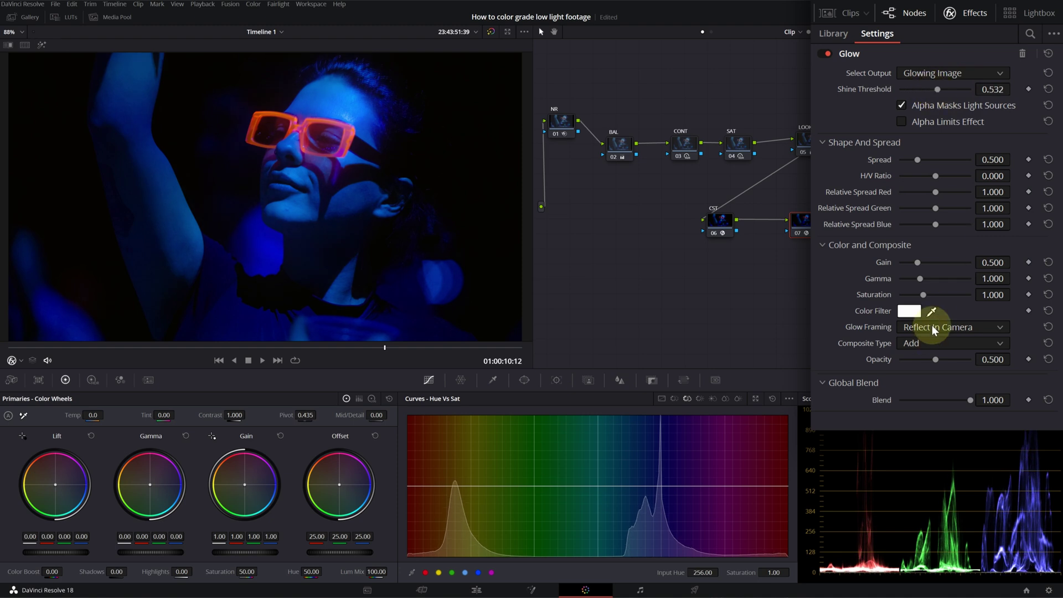
click(928, 344)
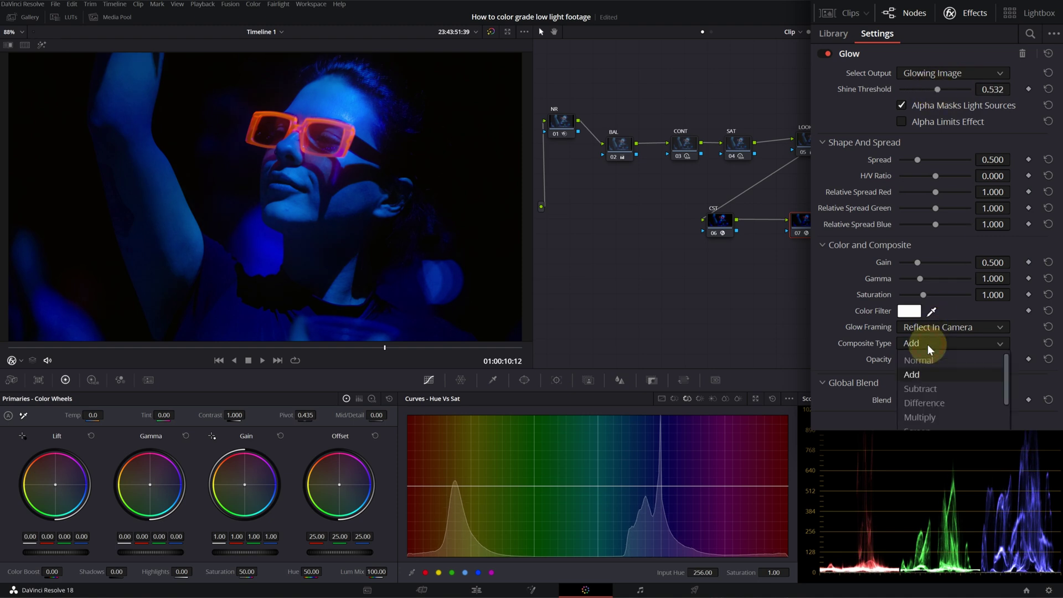
click(922, 419)
mouse_move(920, 359)
mouse_down()
mouse_move(899, 359)
mouse_move(911, 359)
mouse_up()
drag(970, 400, 939, 403)
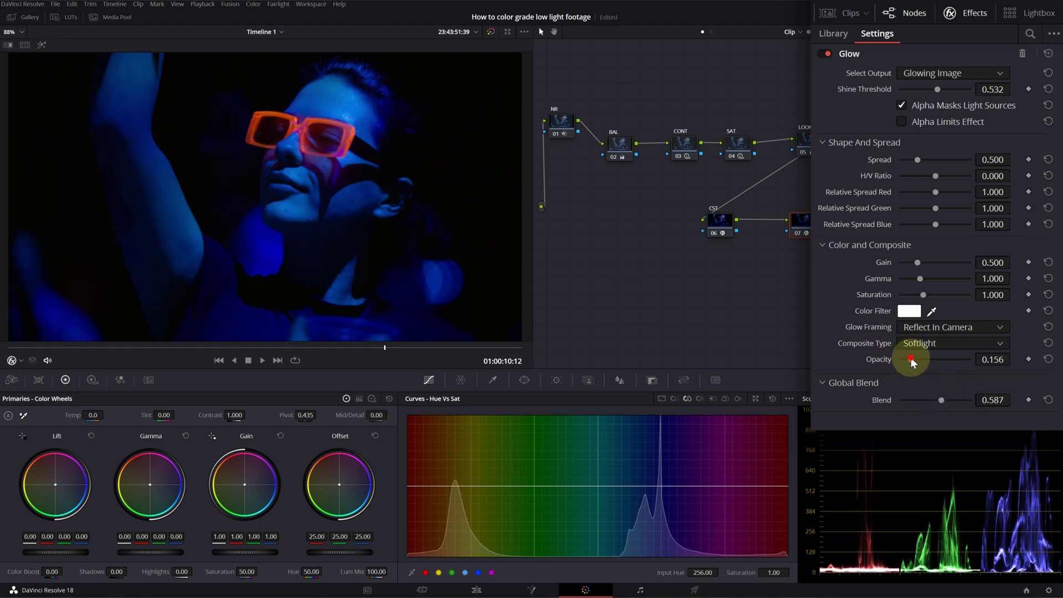
drag(917, 359, 919, 359)
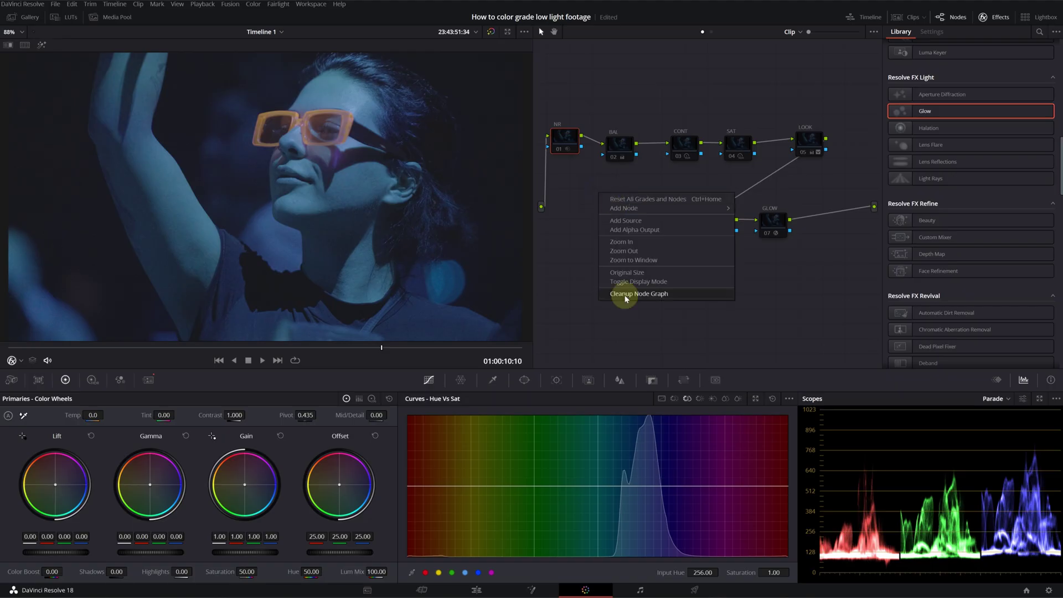
Run Cleanup Node Graph, then re-enable the CST, NR, BAL, CONT, SAT, LOOK and GLOW nodes.
click(626, 295)
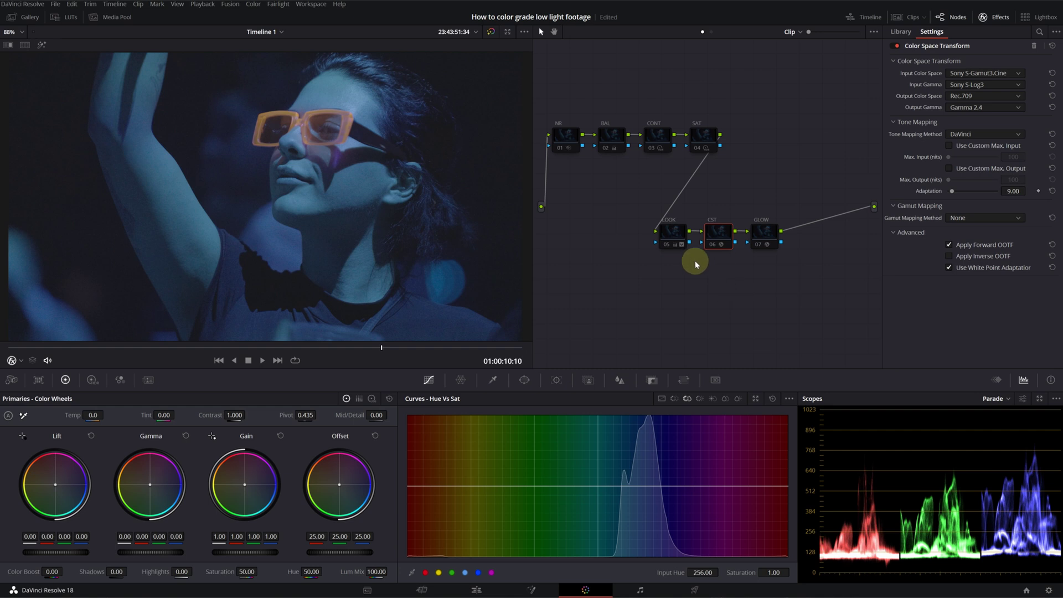
click(713, 246)
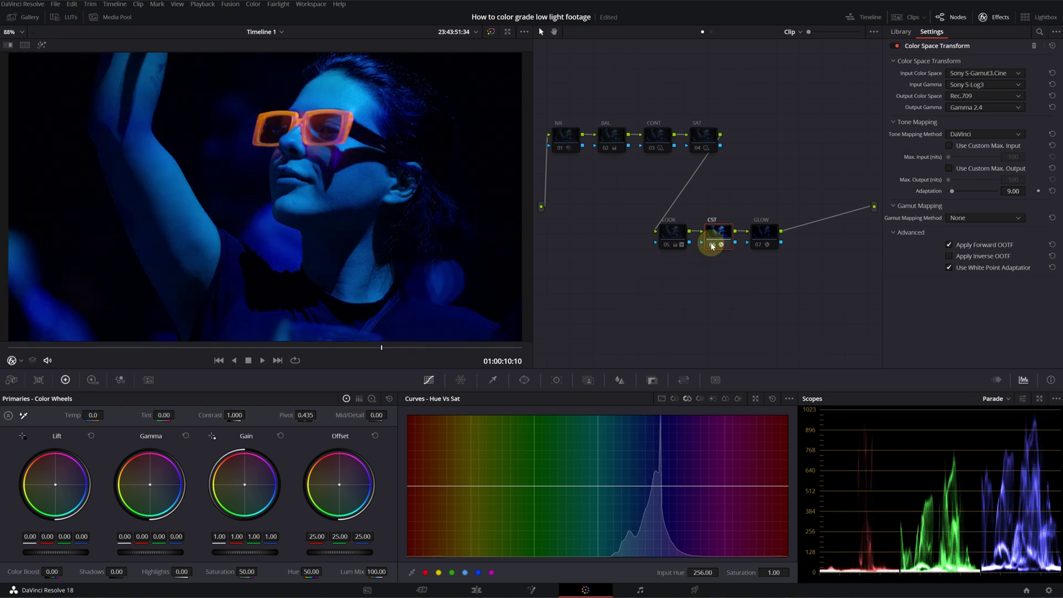
click(561, 149)
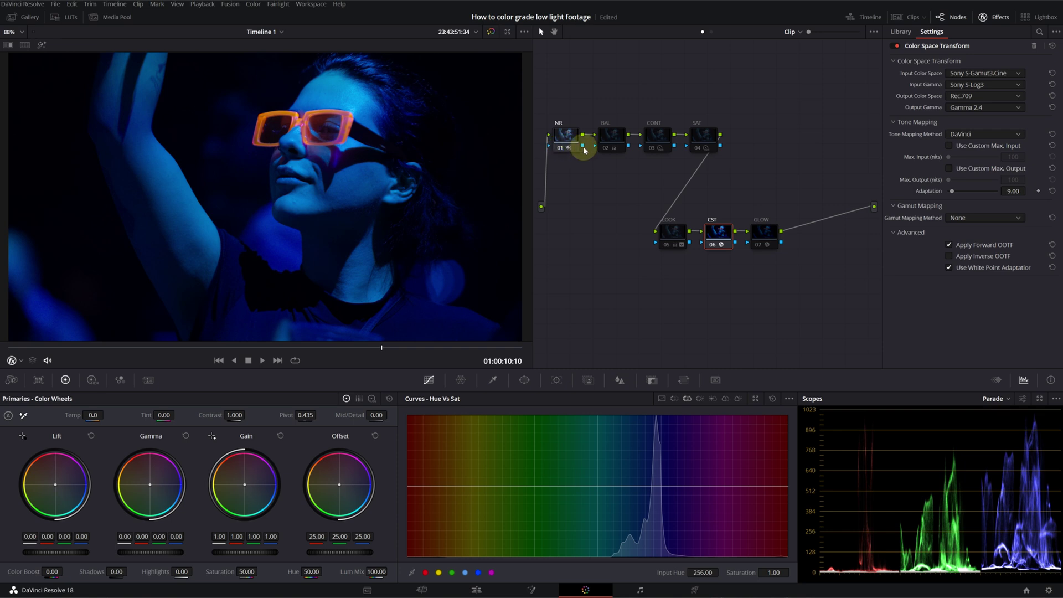
click(606, 148)
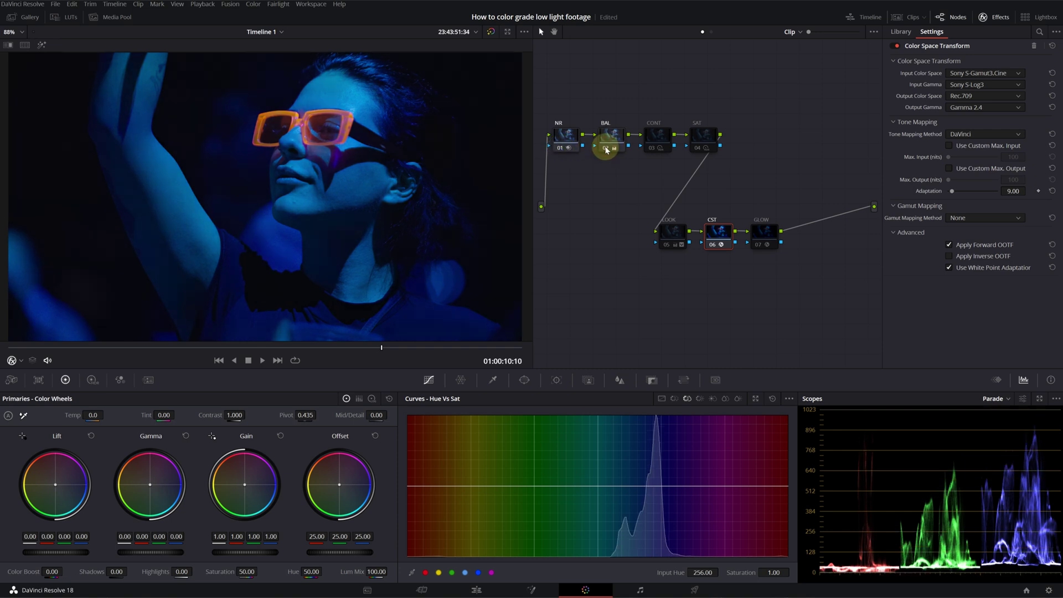
click(652, 149)
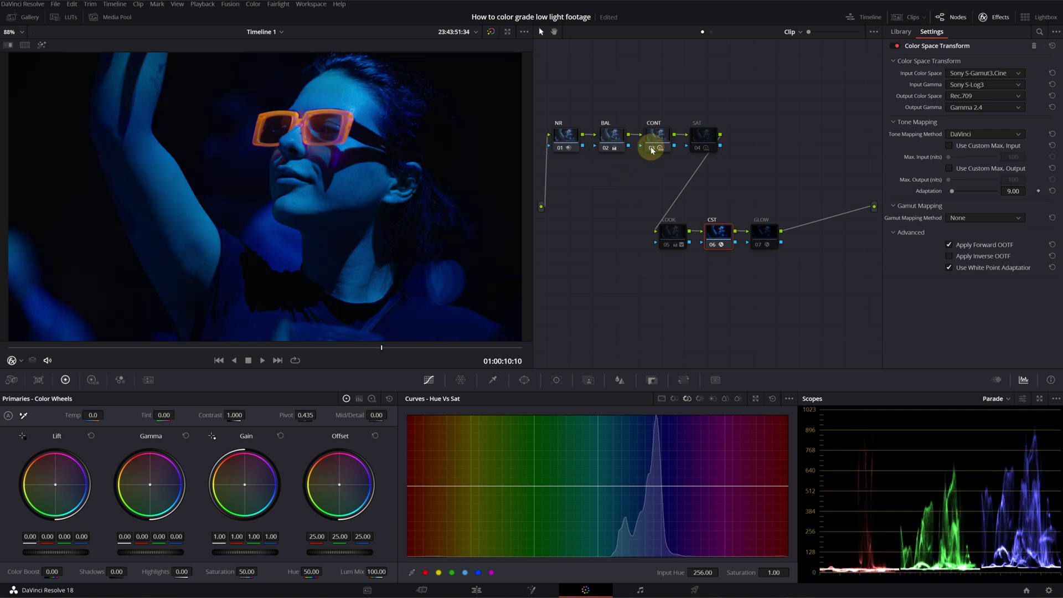
click(697, 151)
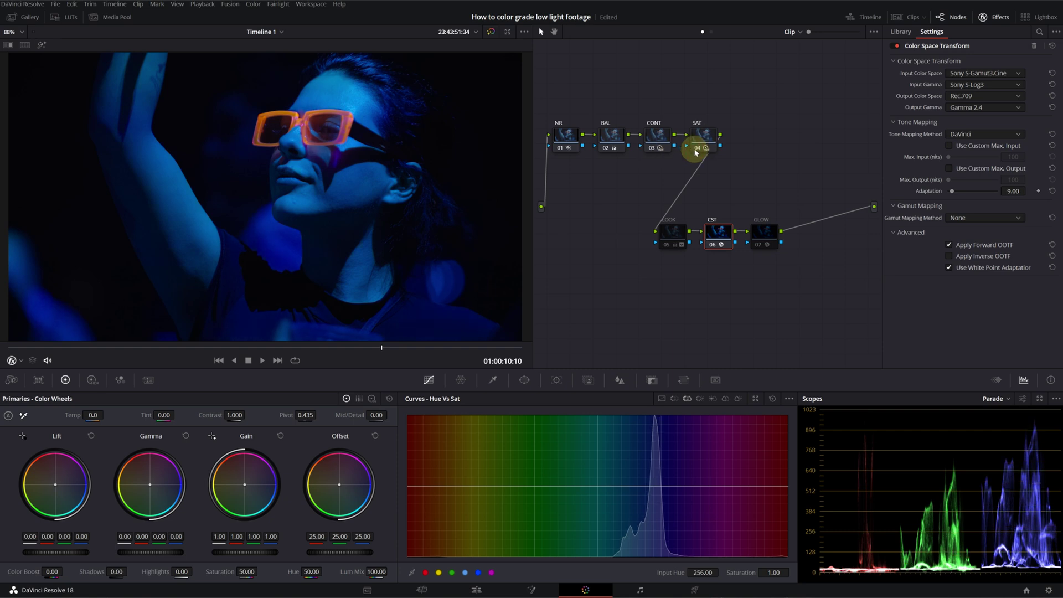
click(667, 246)
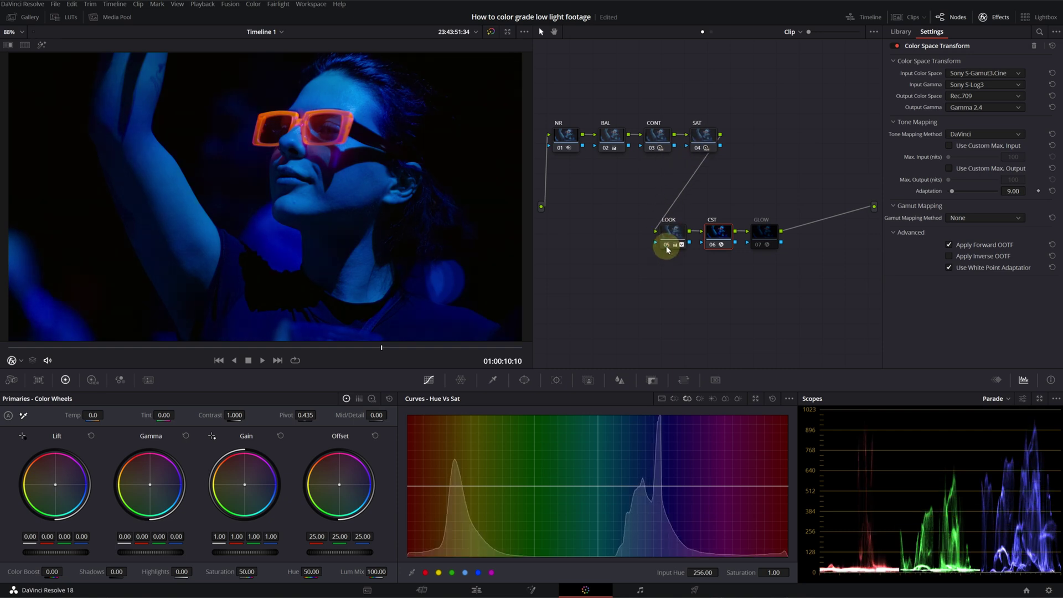
click(759, 244)
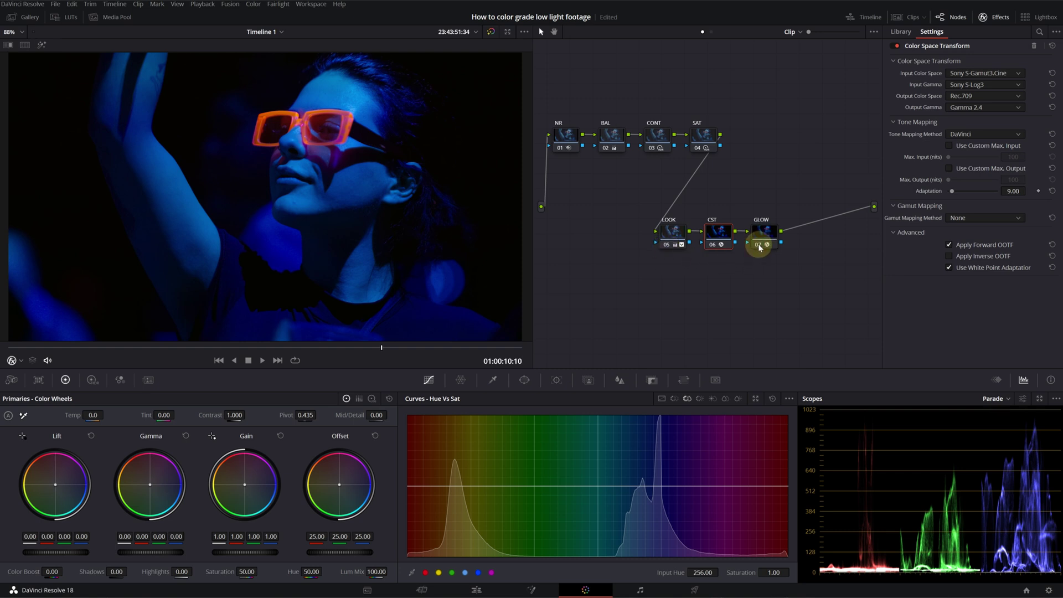